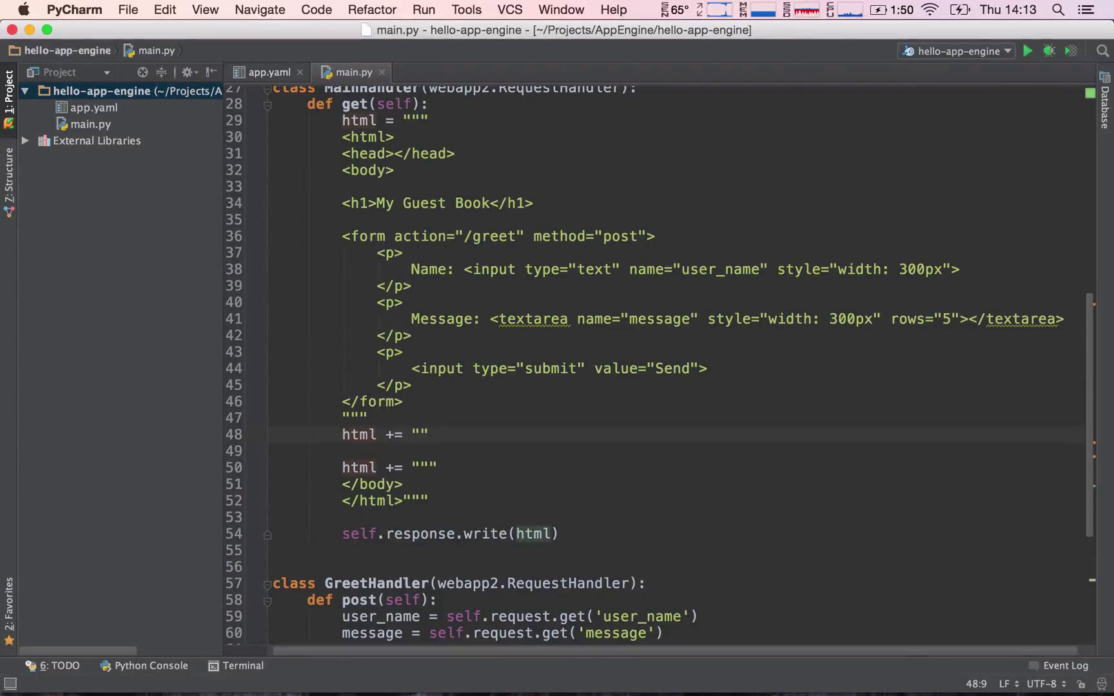
- Add a Greetings.query().fetch() line above html += "" in the GET handler, with no fetch limit
key(Return)
key(Return)
key(Up)
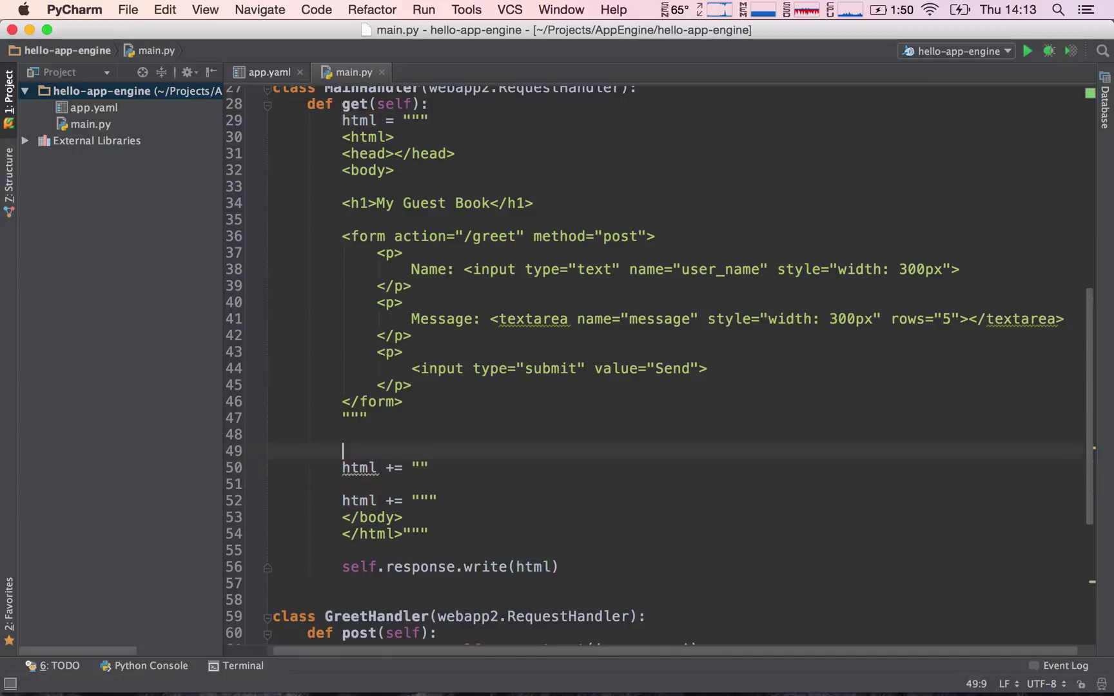
text(Gre)
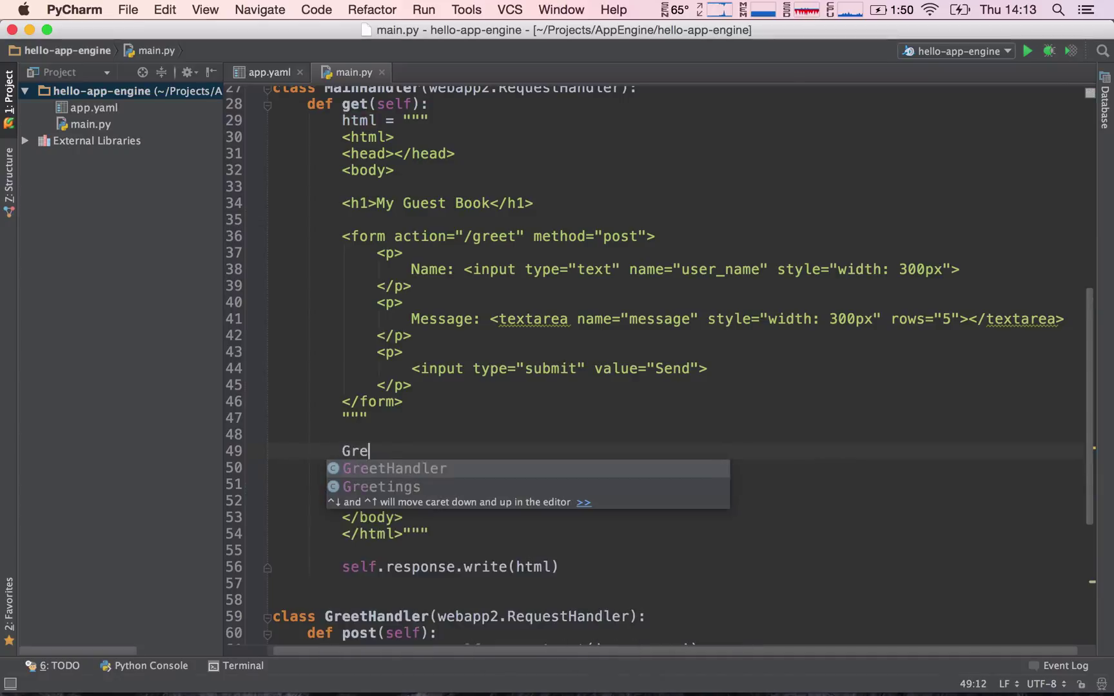
text(etings)
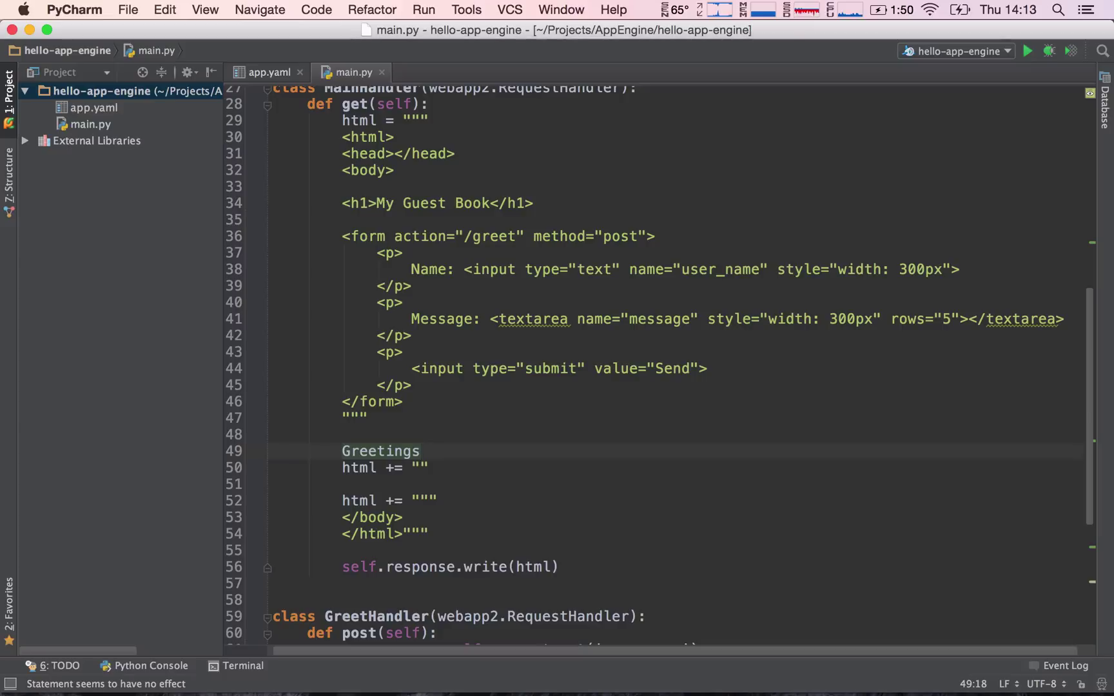
text(.)
text(q)
key(Tab)
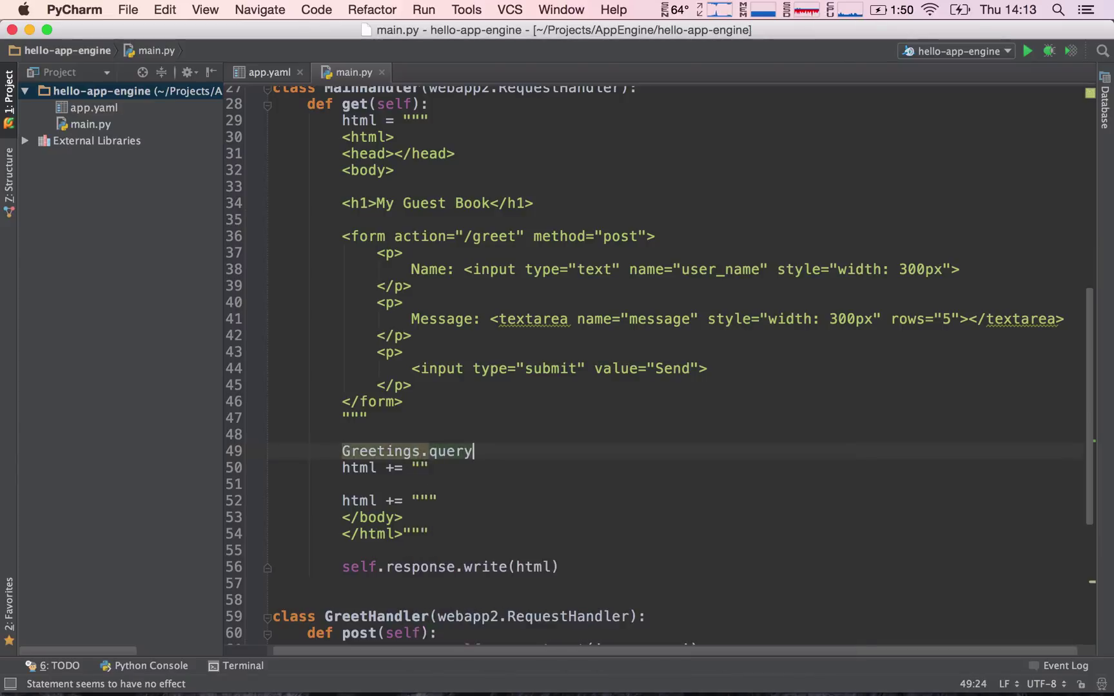
text(()
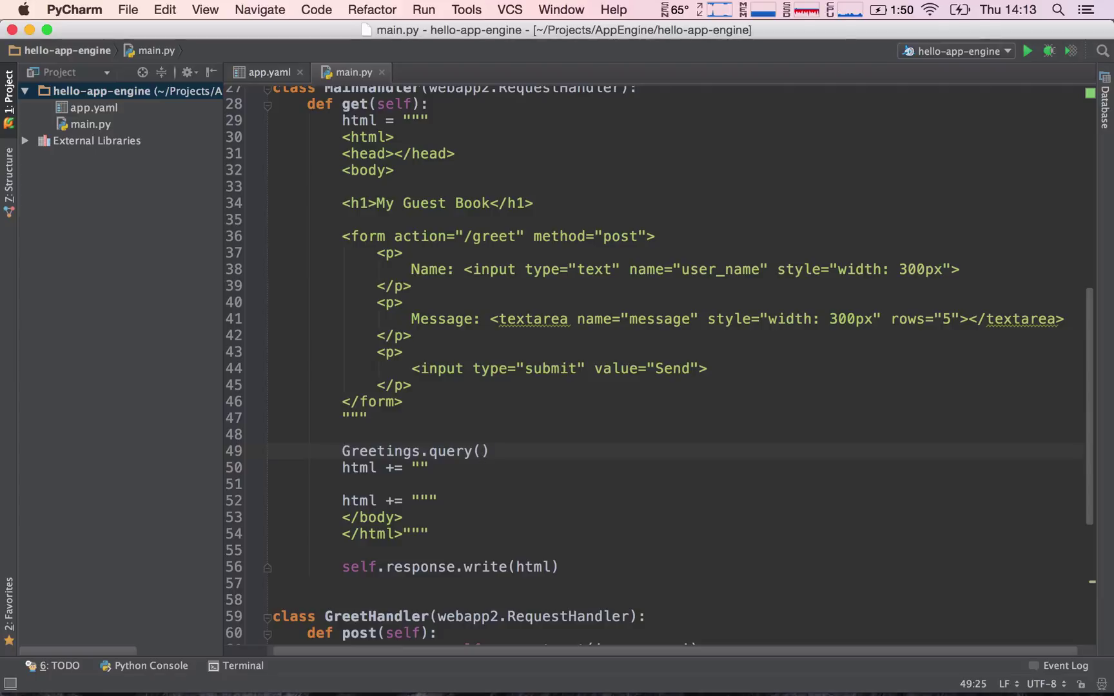
key(Right)
text(.fe)
text(tch()
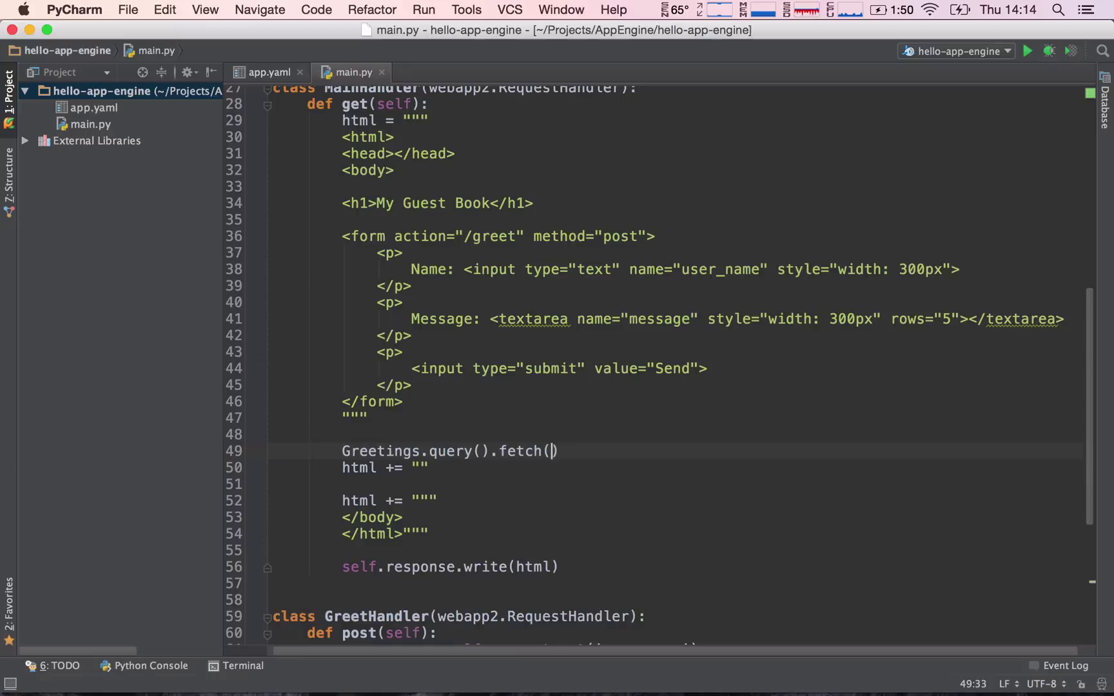
text(10)
text(0)
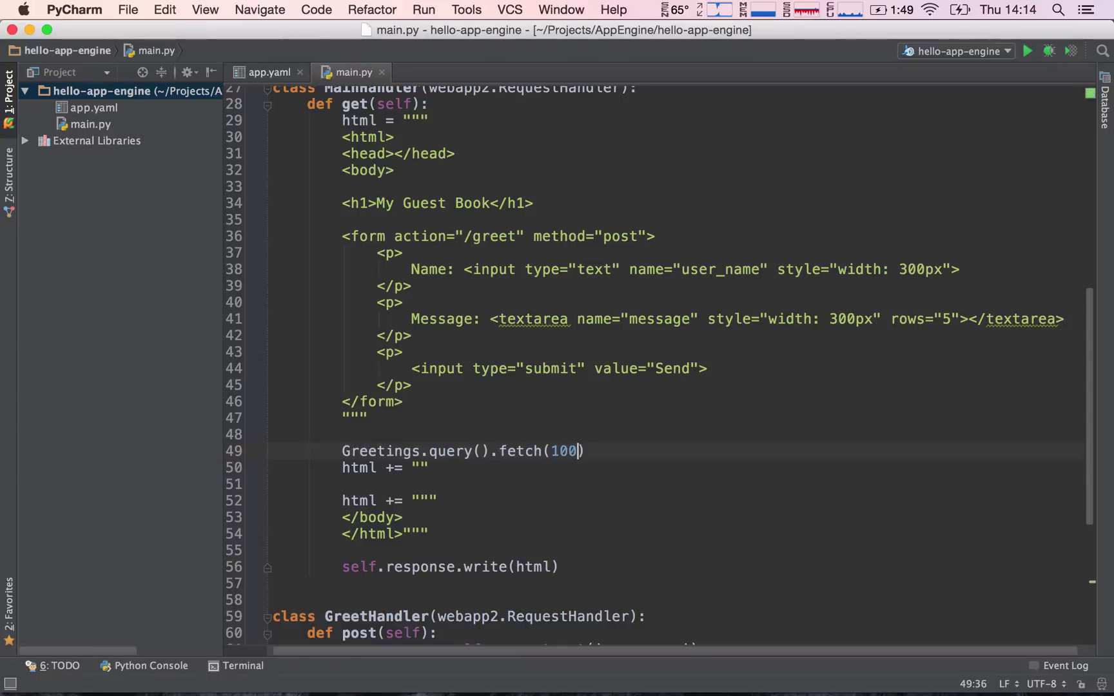
key(BackSpace)
key(BackSpace)
key(BackSpace)
key(Home)
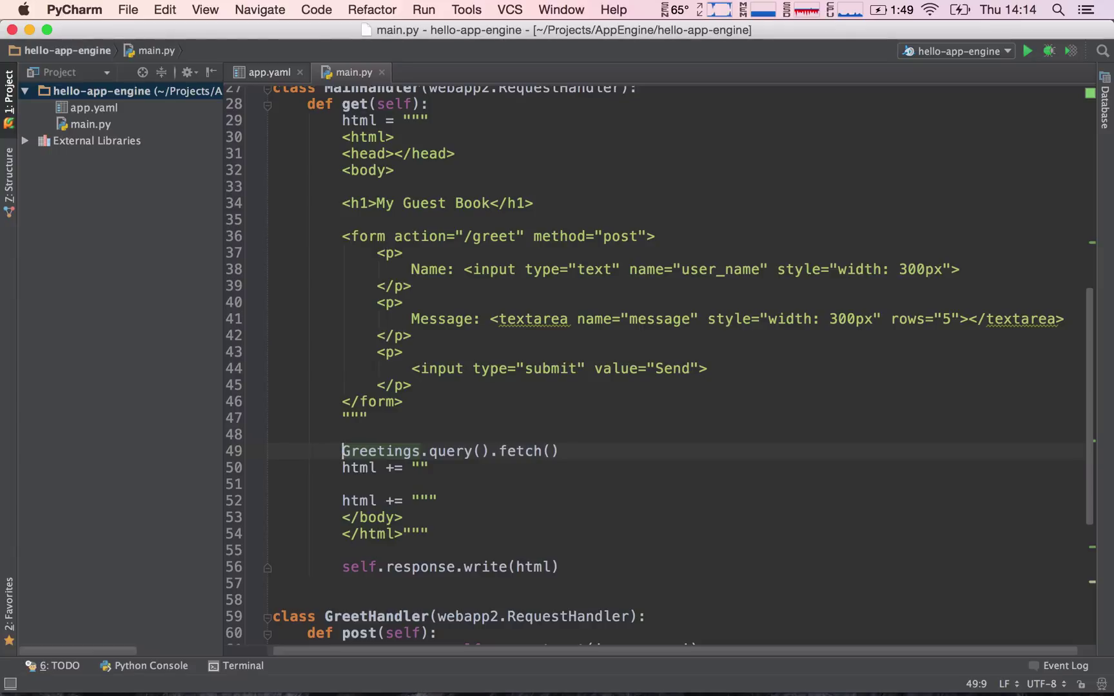
text(results =)
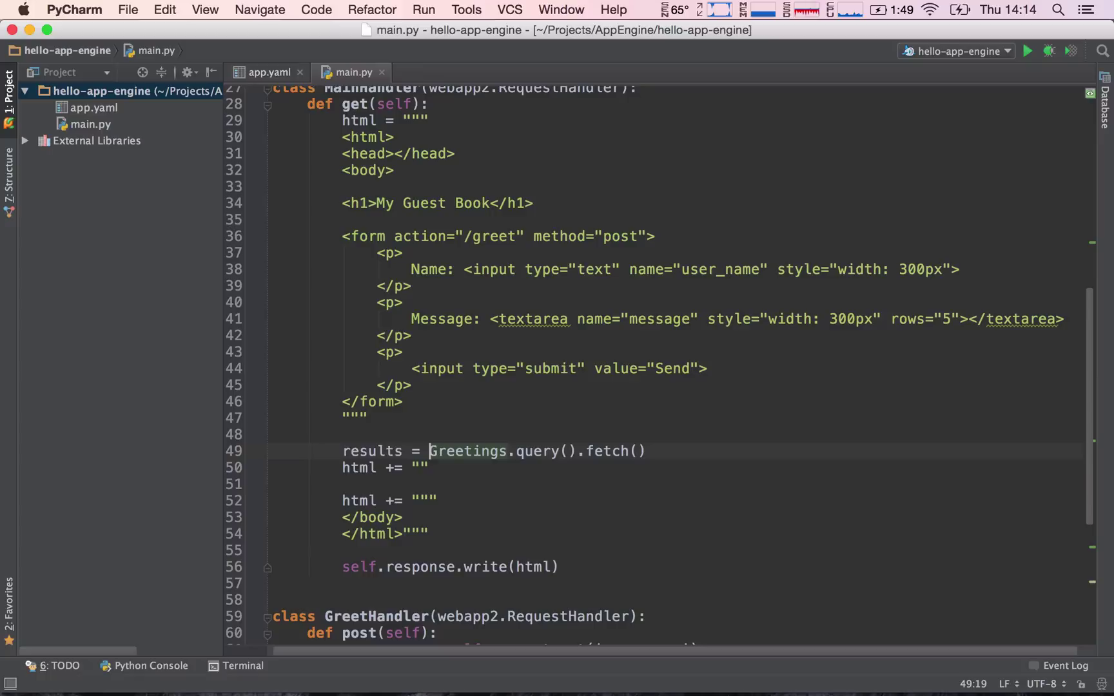
- Store the fetch in a results variable and add print results on a new line below
key(End)
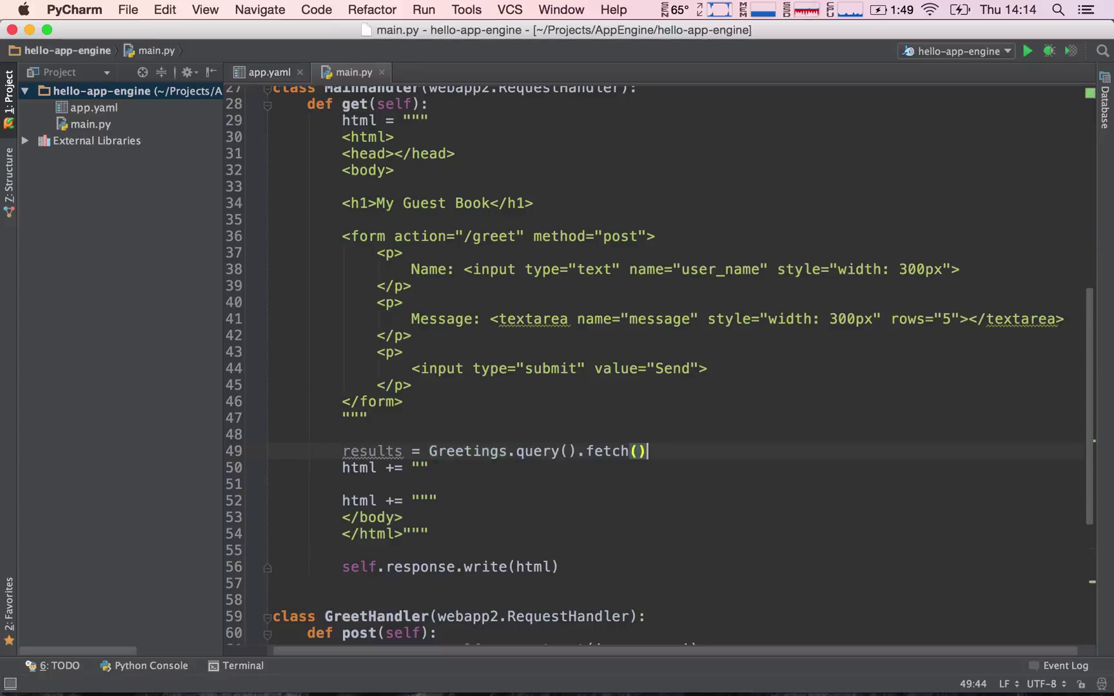
key(Home)
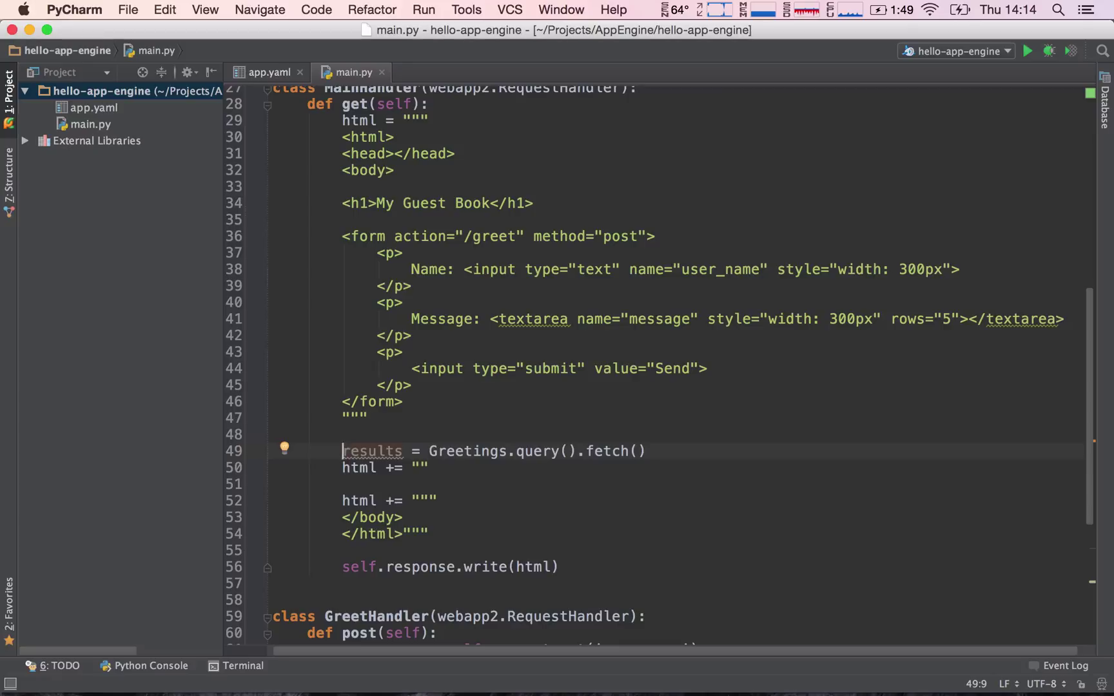
key(End)
key(Return)
key(Return)
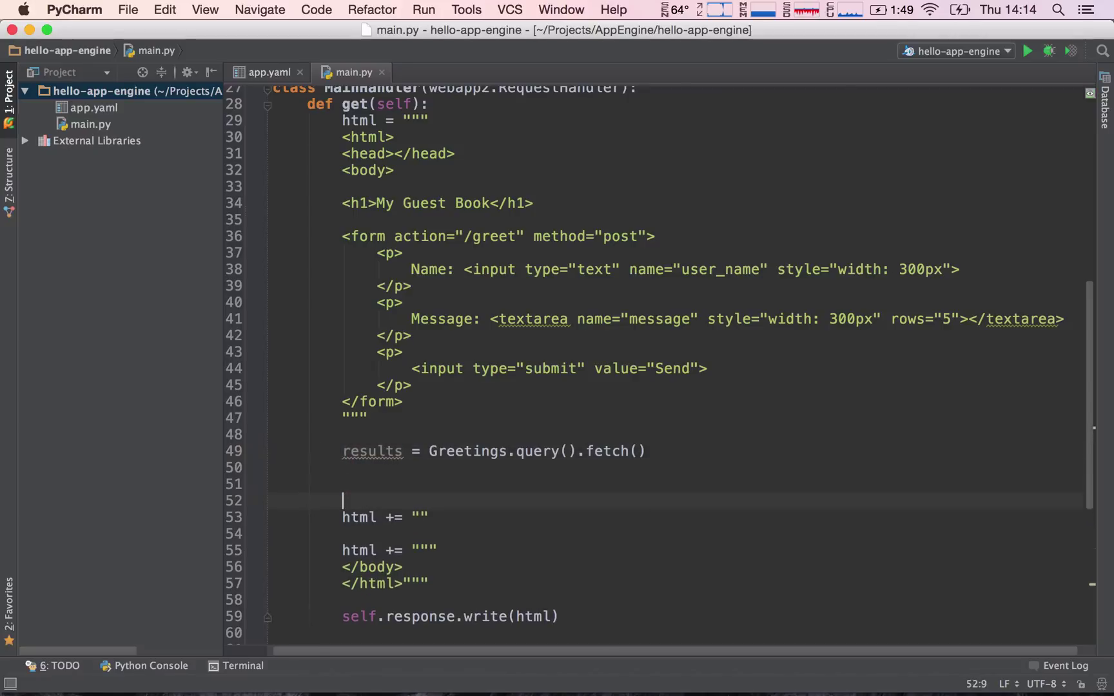
text(print )
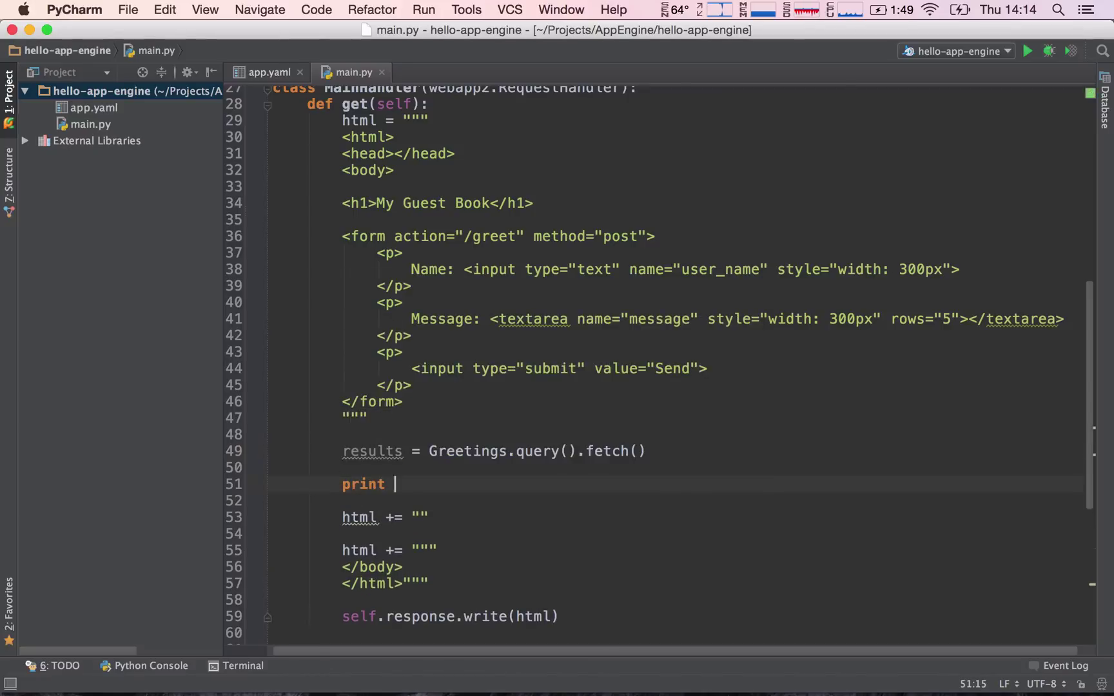
text(res)
key(Tab)
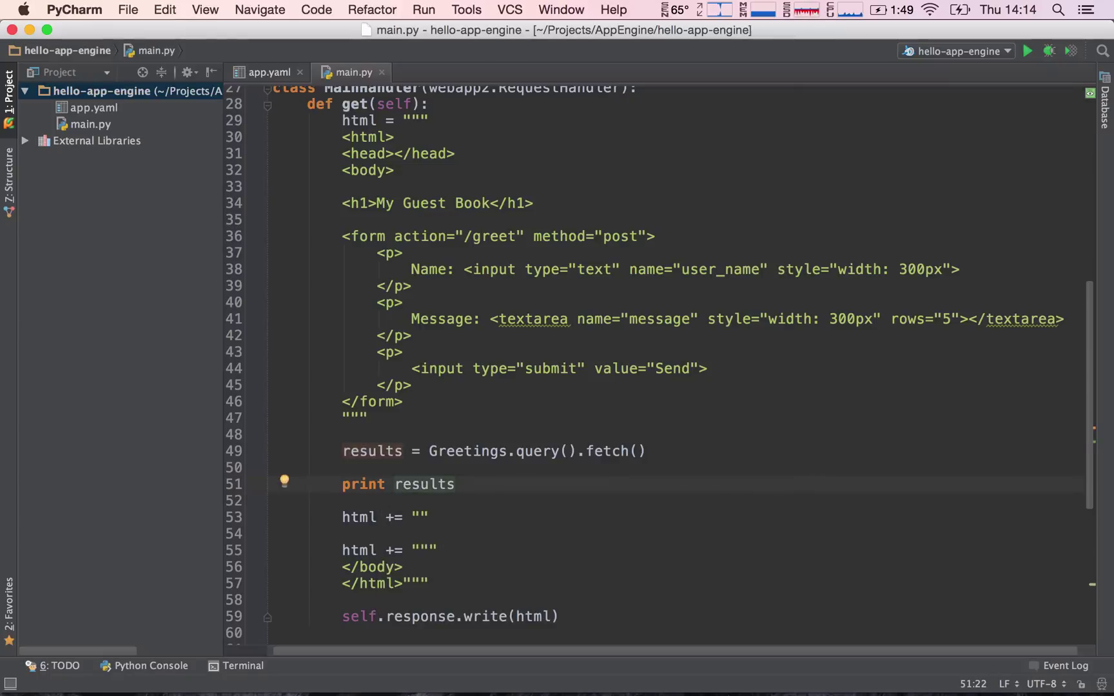
- Review the handler's page HTML markup, then switch to the Guest Book page in Chrome
drag(343, 153, 416, 388)
click(418, 402)
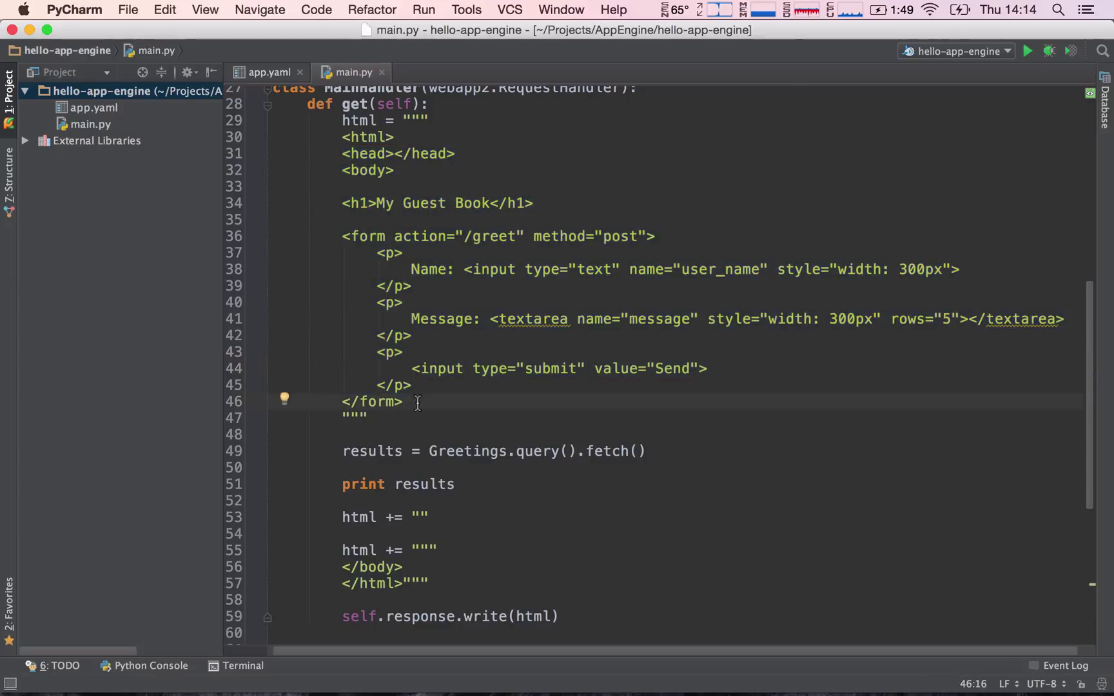
click(383, 485)
key(super+Tab)
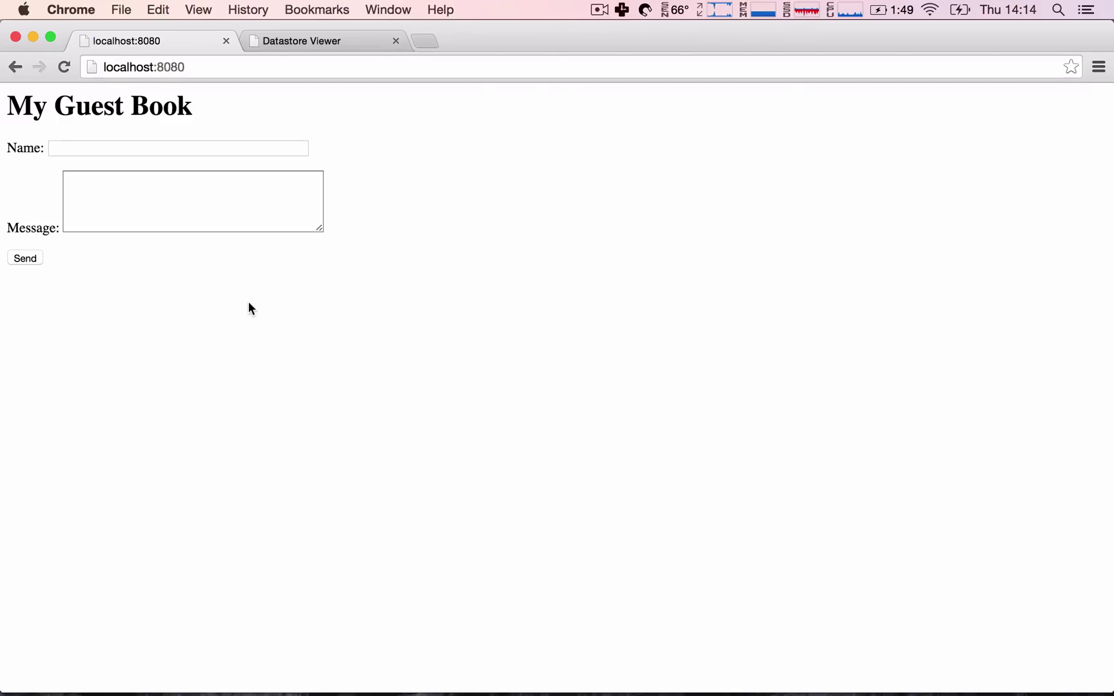
- Switch from Chrome to iTerm to see the dev server log with the printed greetings
key(super+Tab)
key(Tab)
key(Tab)
key(Tab)
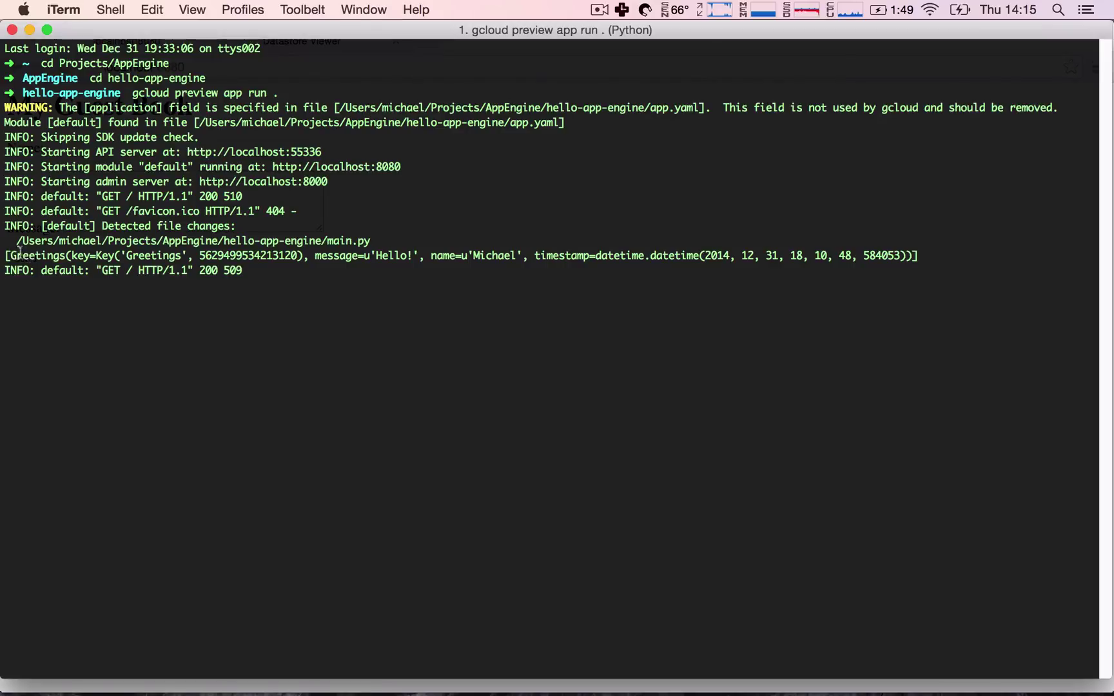
drag(72, 255, 302, 256)
click(303, 252)
double_click(390, 255)
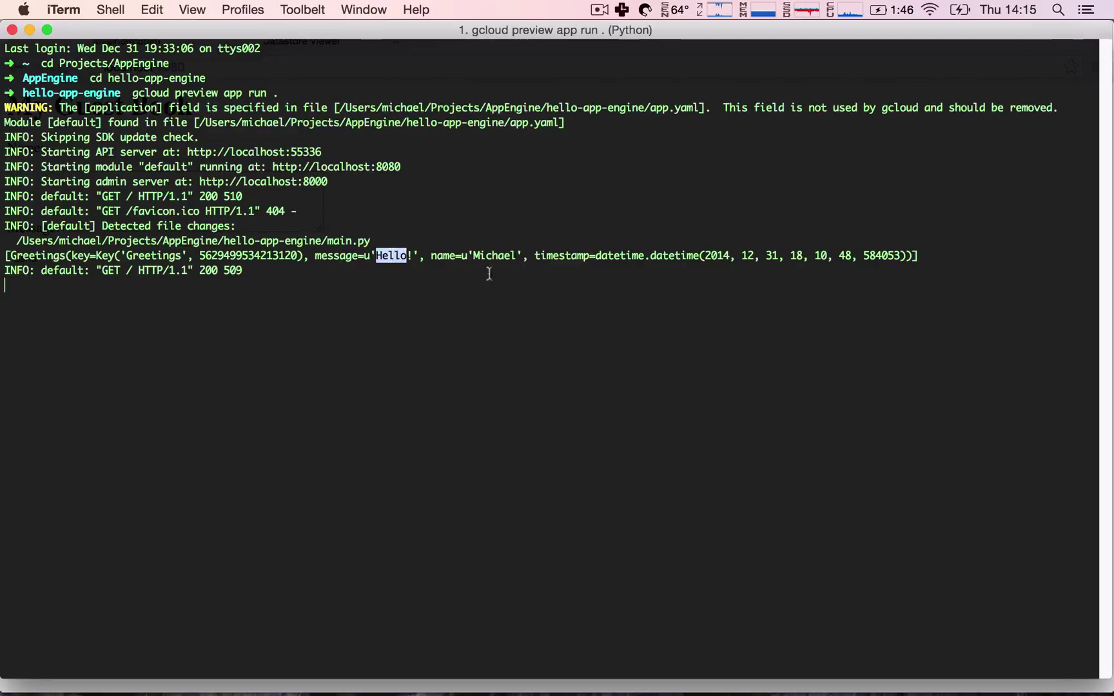
double_click(477, 255)
double_click(562, 255)
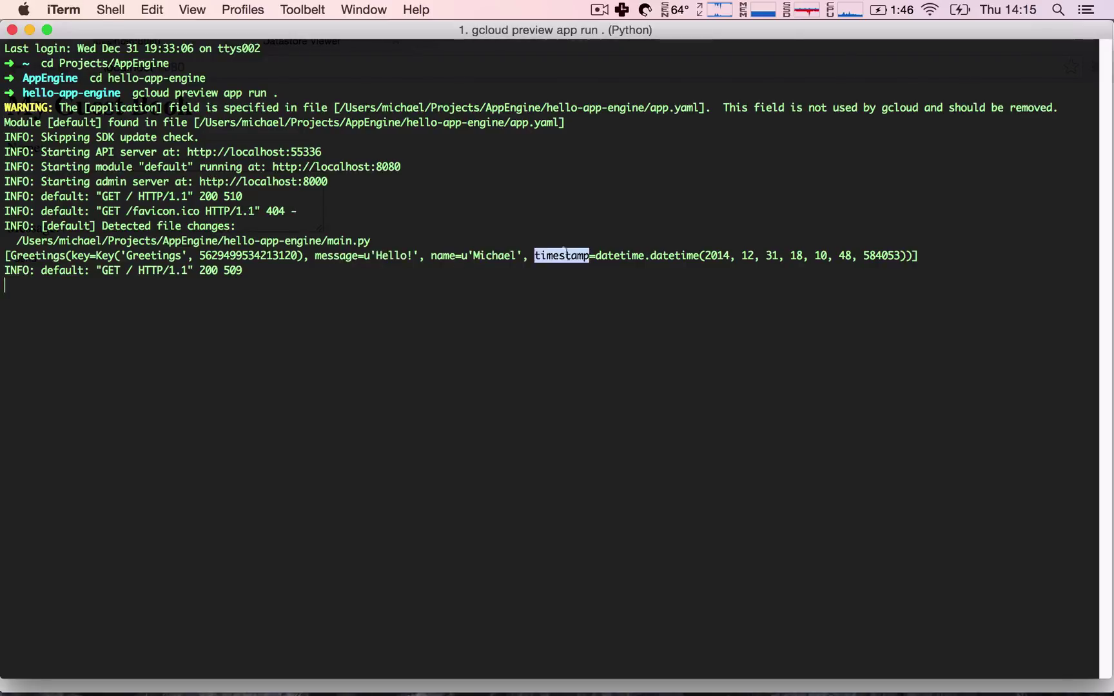
double_click(610, 255)
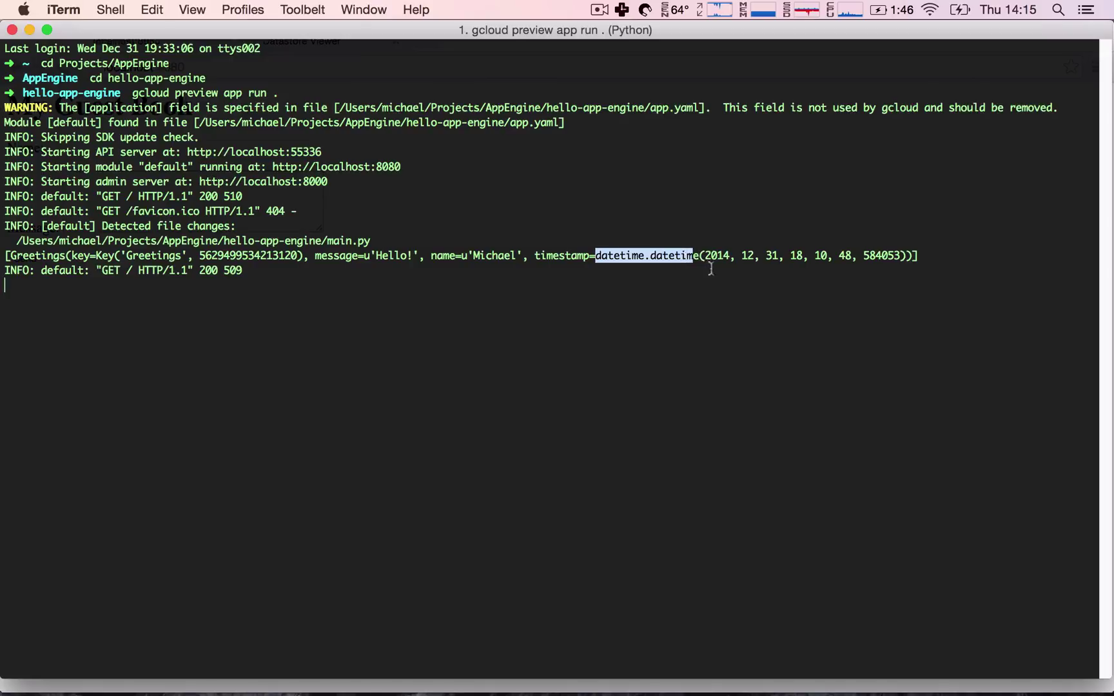
click(631, 313)
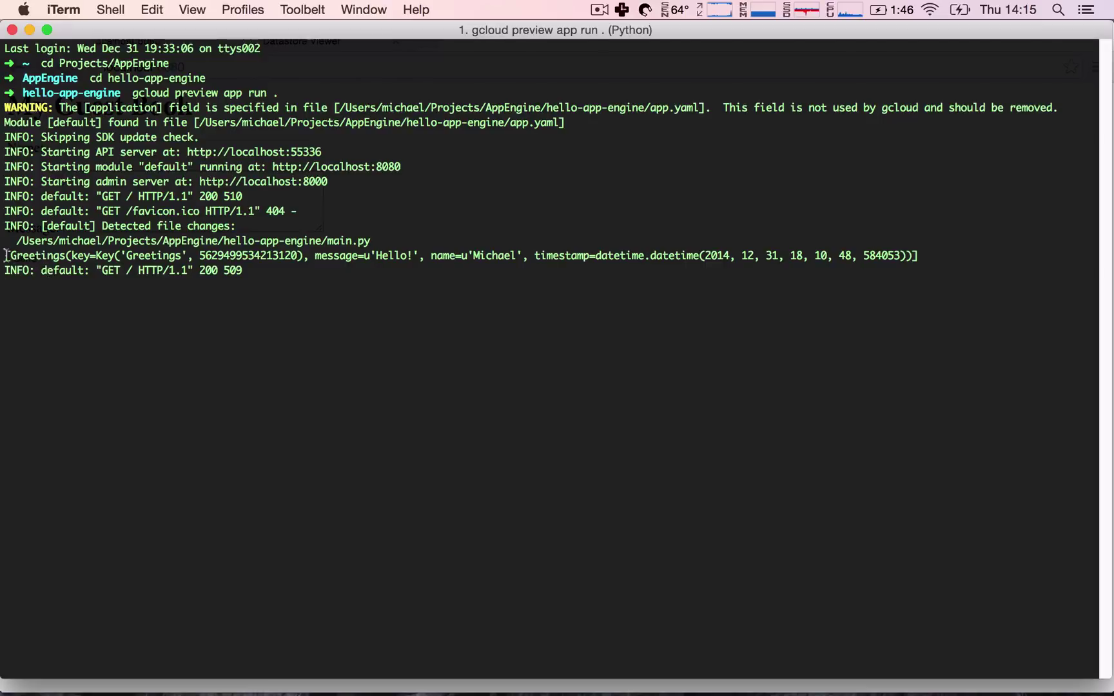
double_click(7, 256)
click(914, 255)
- Check the Datastore Viewer and Guest Book tabs in Chrome, glance at iTerm, then return to main.py in PyCharm
key(super+Tab)
click(286, 44)
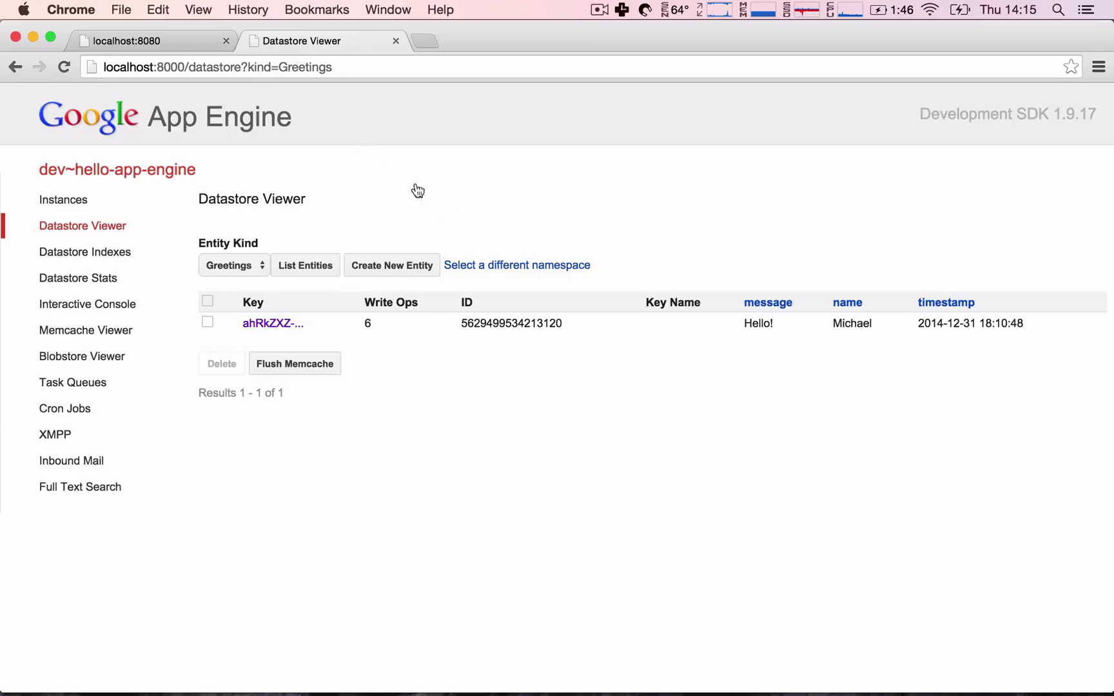
click(172, 41)
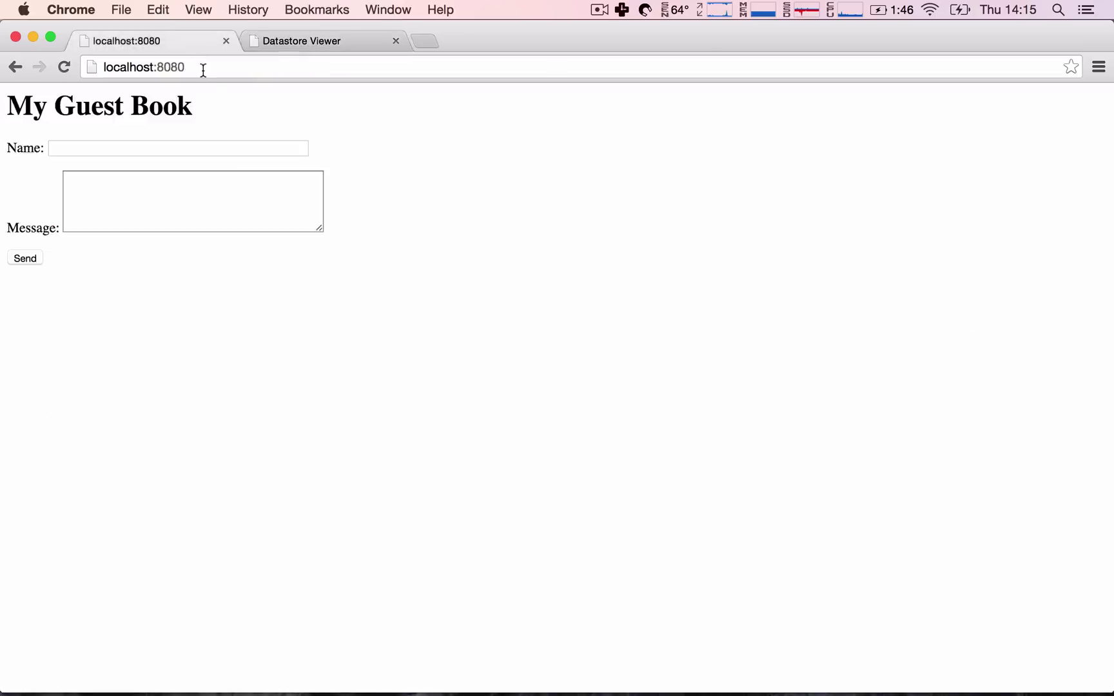
key(super+Tab)
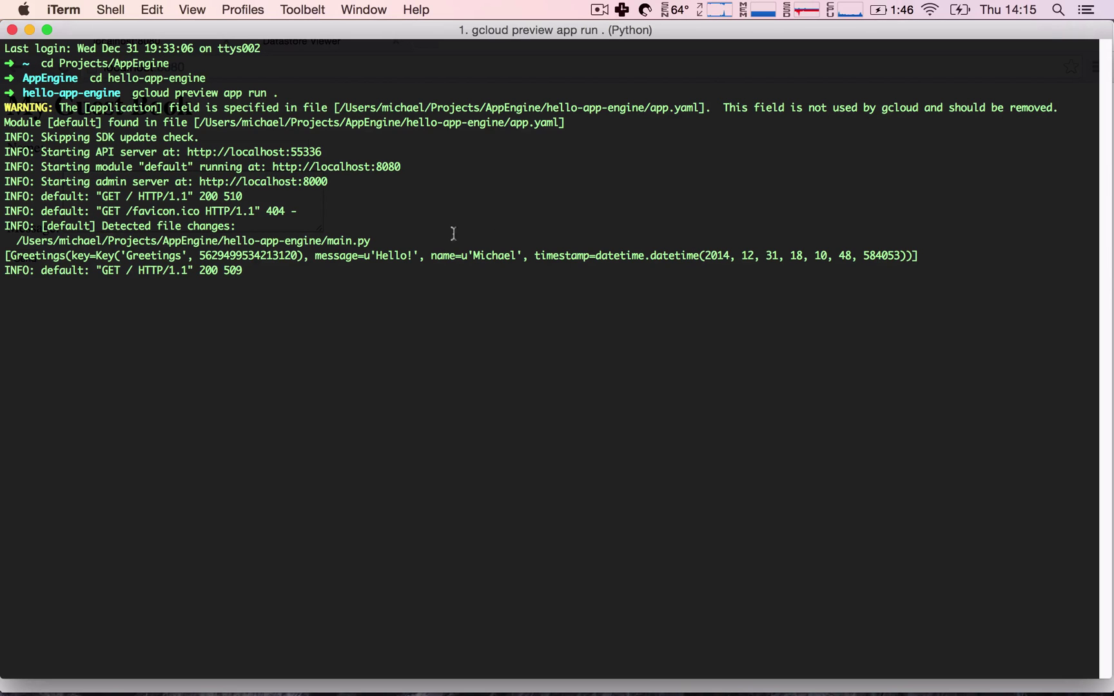
key(super+Tab)
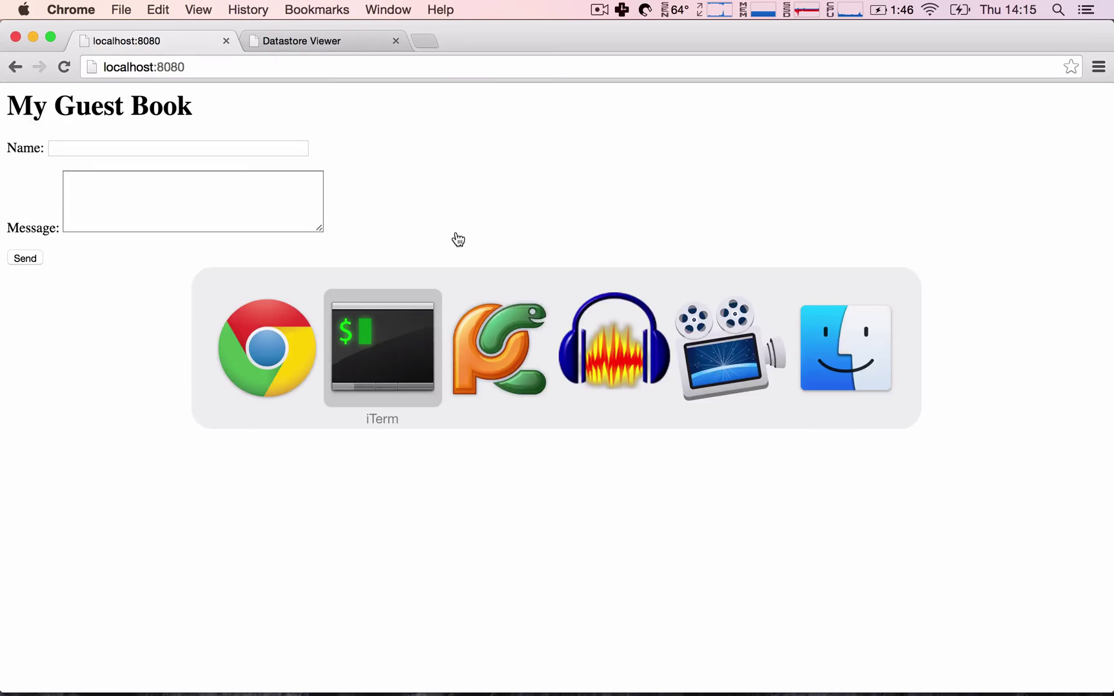
key(super+Tab)
scroll(411, 373, down, 5)
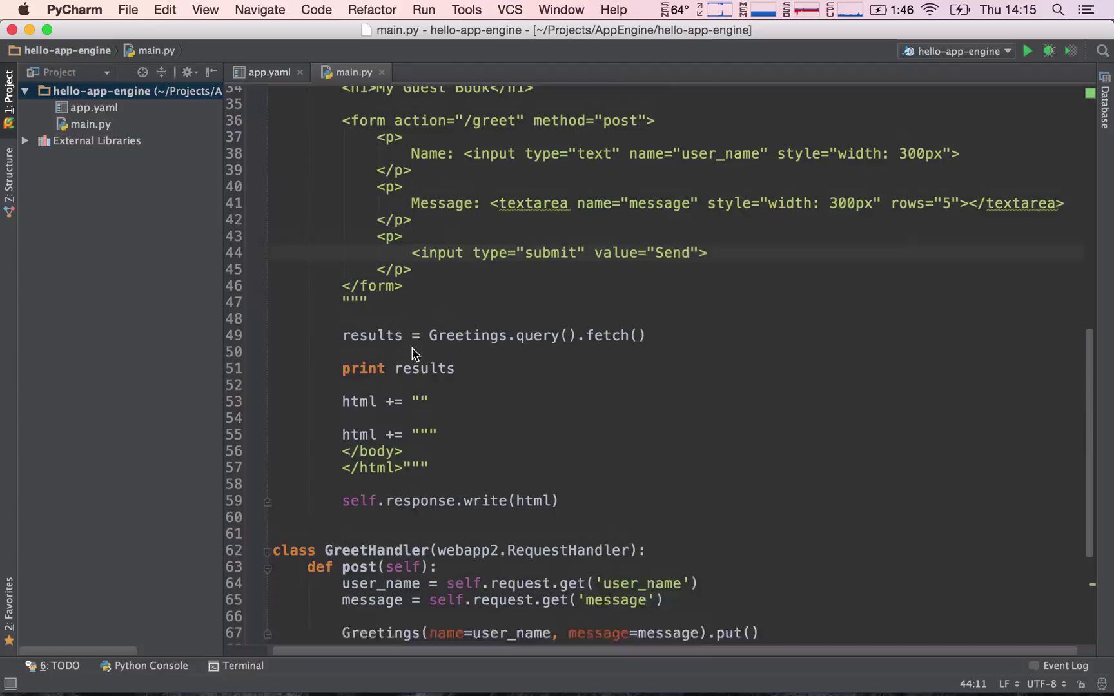
scroll(436, 383, up, 2)
- Delete the print results line and write 'for result in results:' above html +=
click(432, 385)
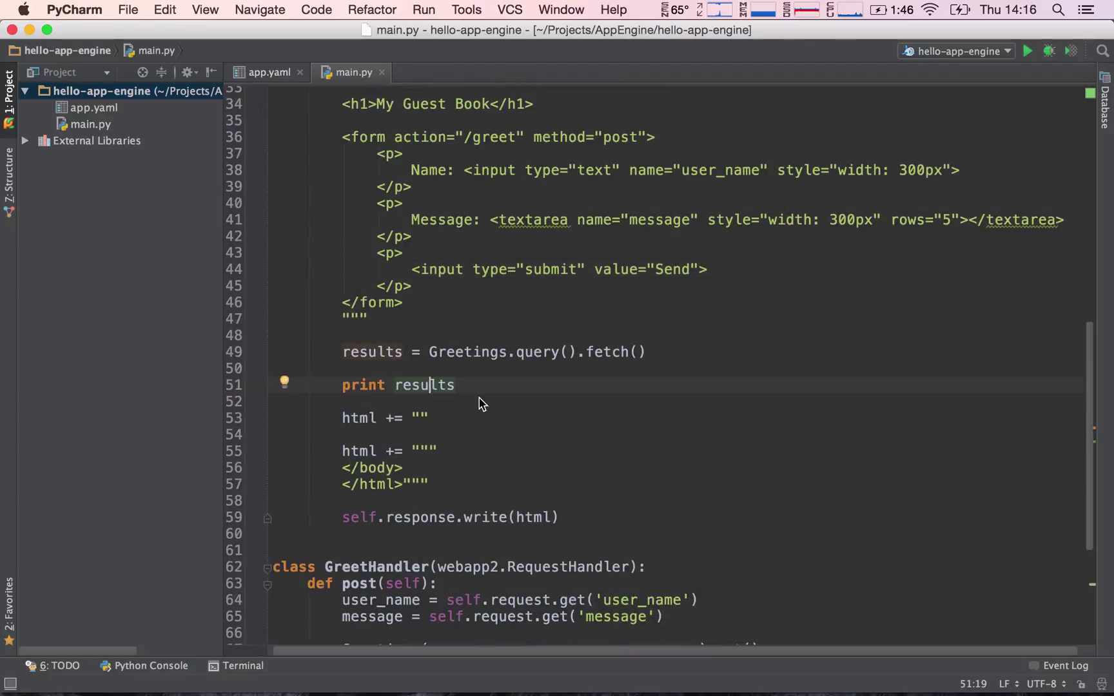
key(shift+Home)
key(BackSpace)
key(BackSpace)
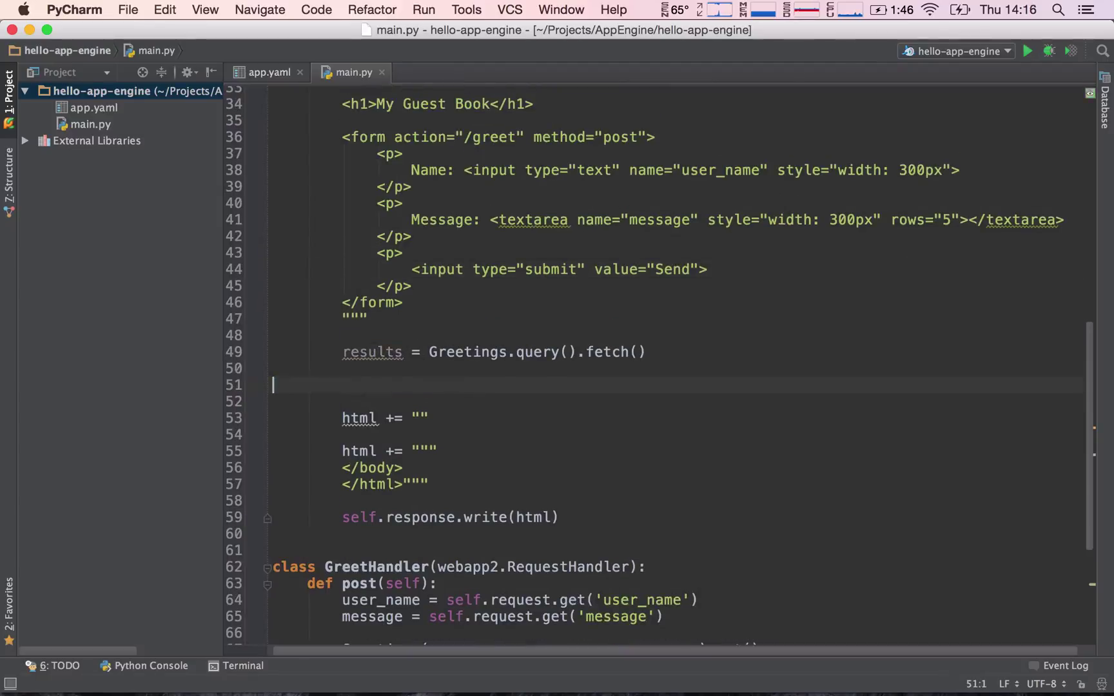
key(BackSpace)
key(Return)
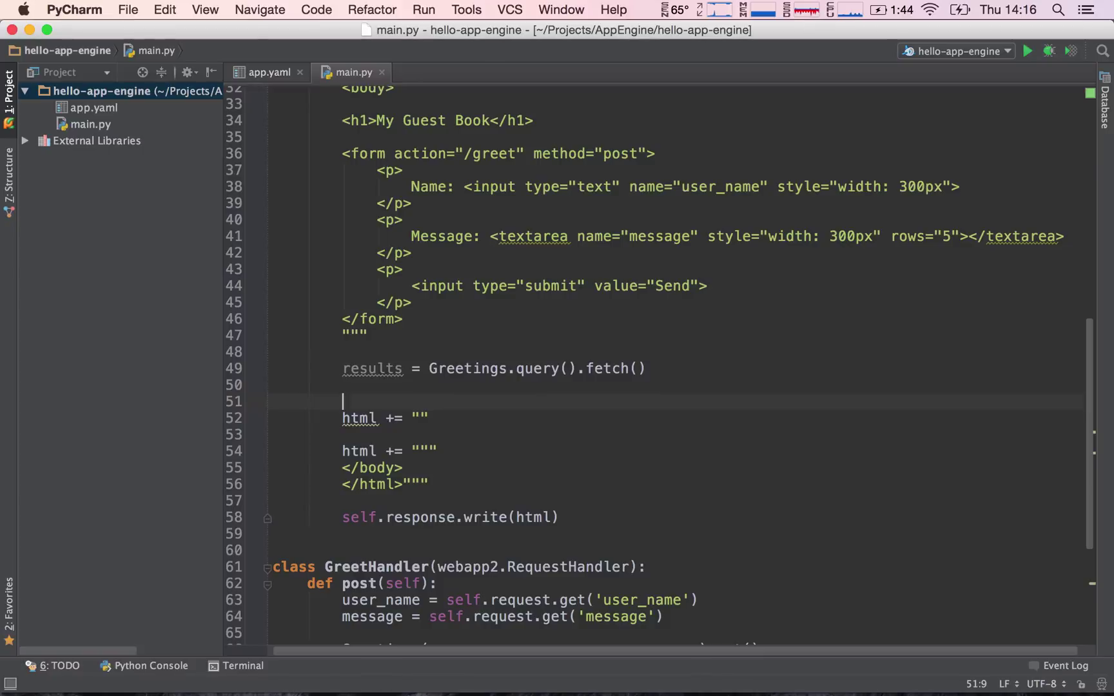
text(for )
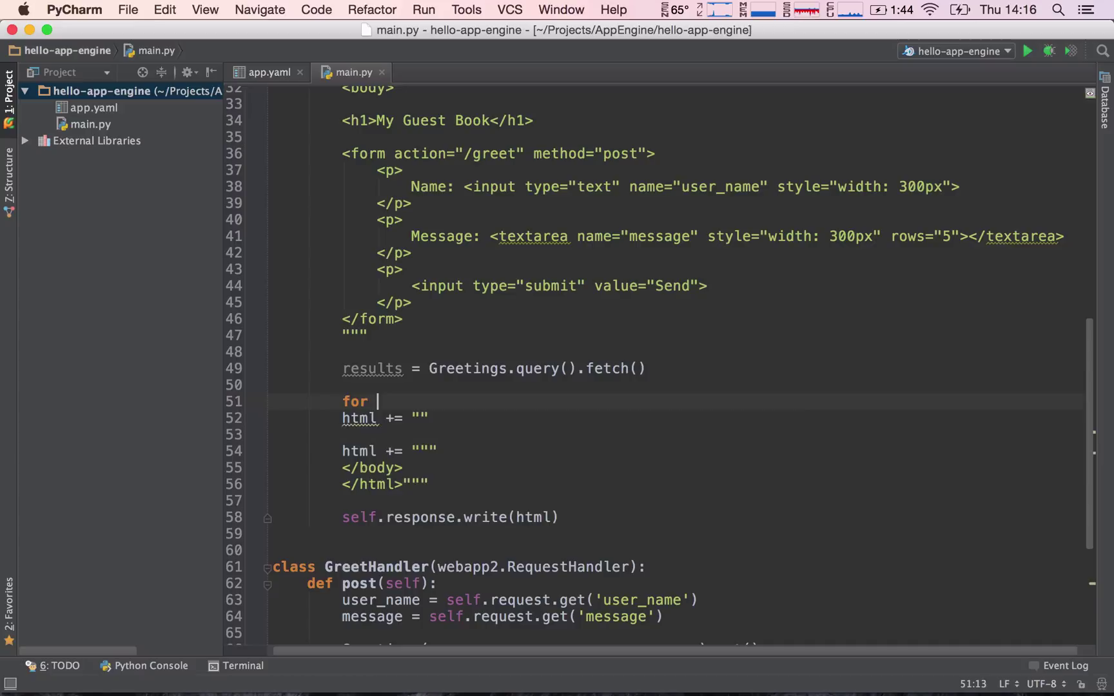
text(result in )
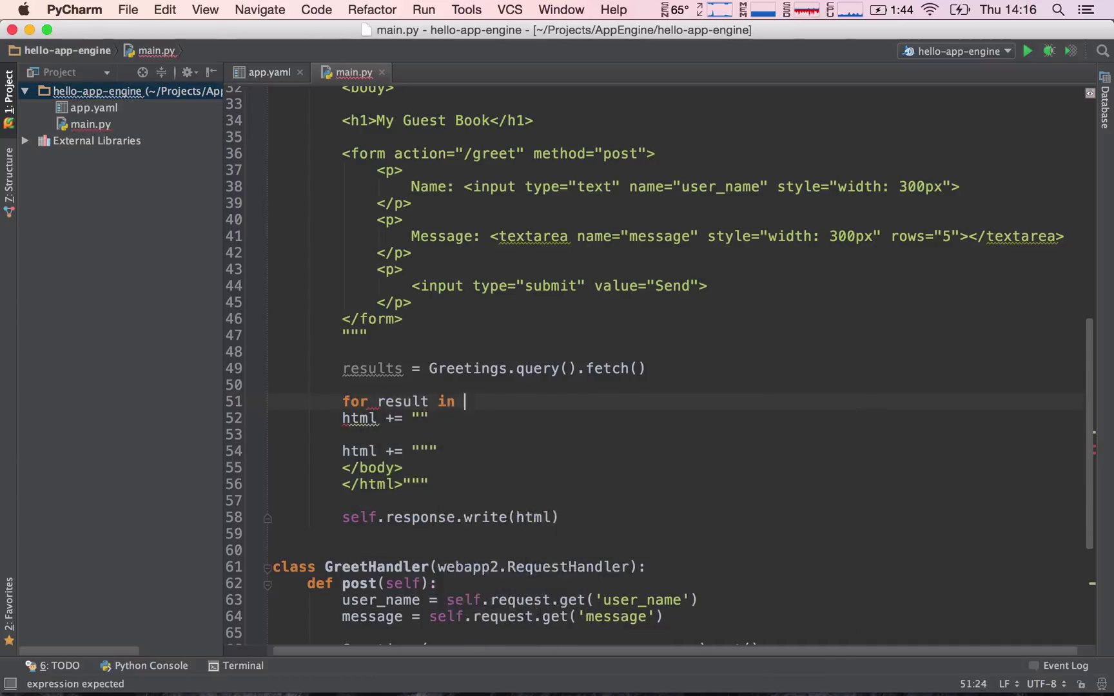
text(results:)
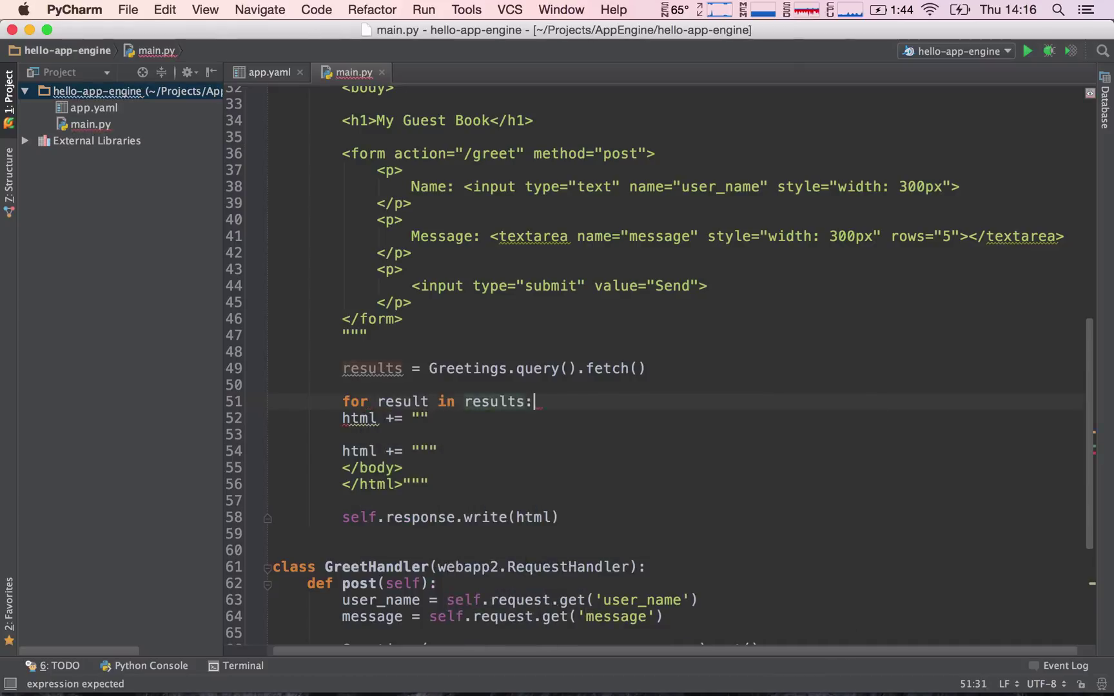
key(Down)
- Indent the html += "" line into the loop and place the caret between its empty quotes
key(Home)
key(Tab)
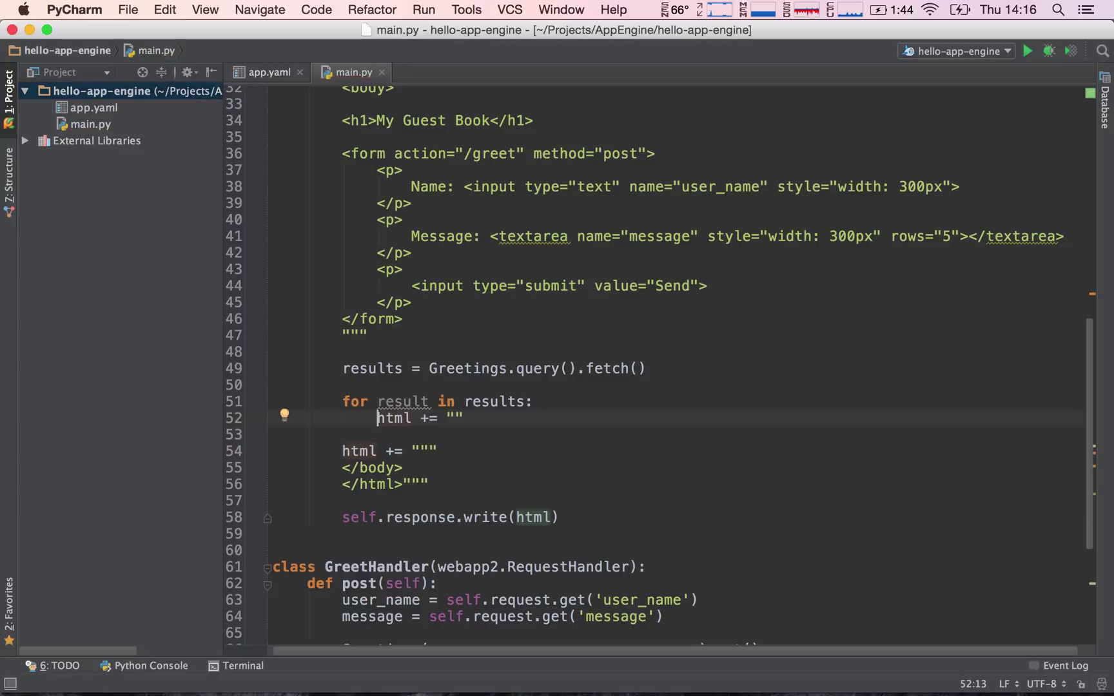
key(Right)
key(Right)
key(Right)
key(Right)
key(End)
key(Left)
key(Left)
key(Left)
key(Left)
key(Left)
key(Right)
key(Right)
key(Right)
key(Right)
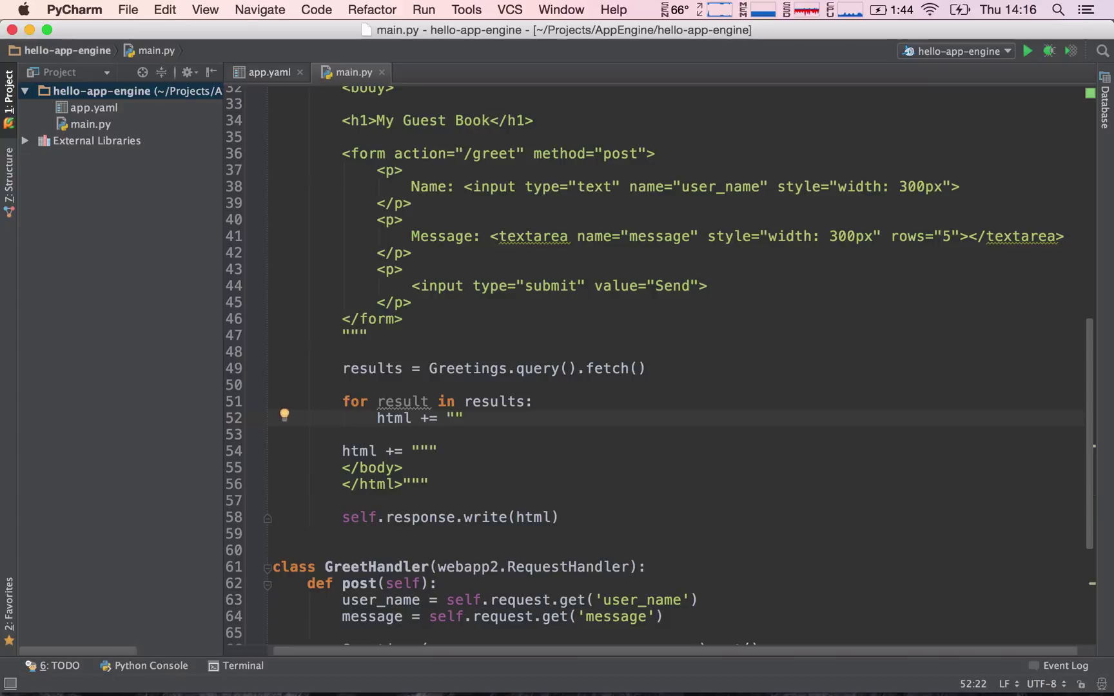
key(Left)
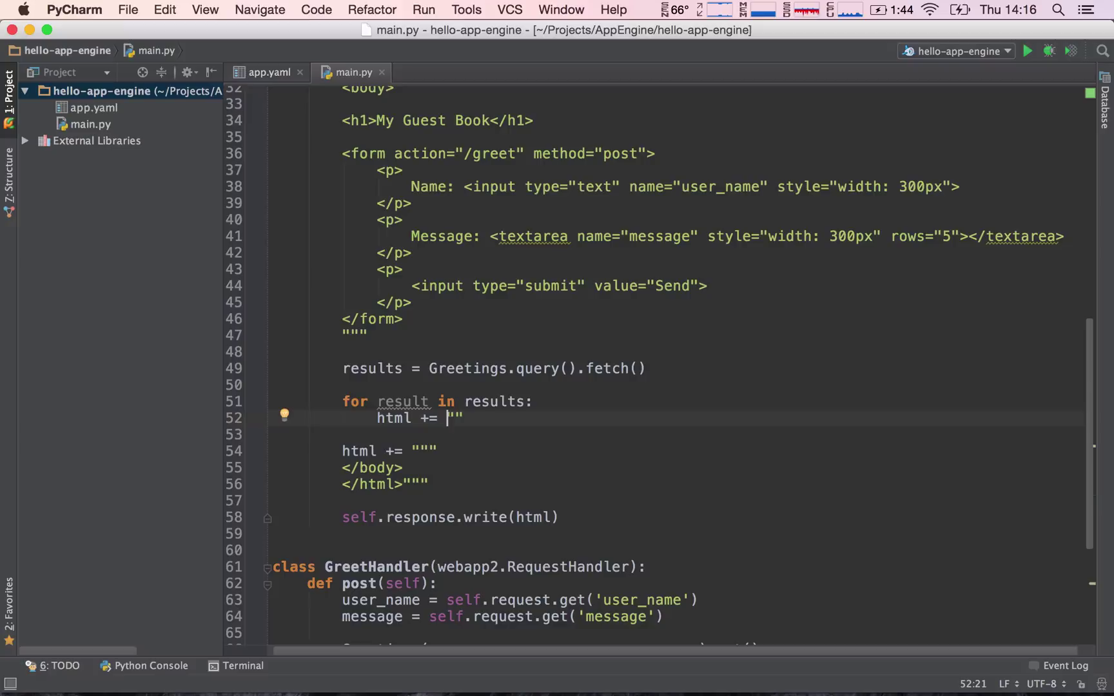
key(Right)
mouse_move(402, 403)
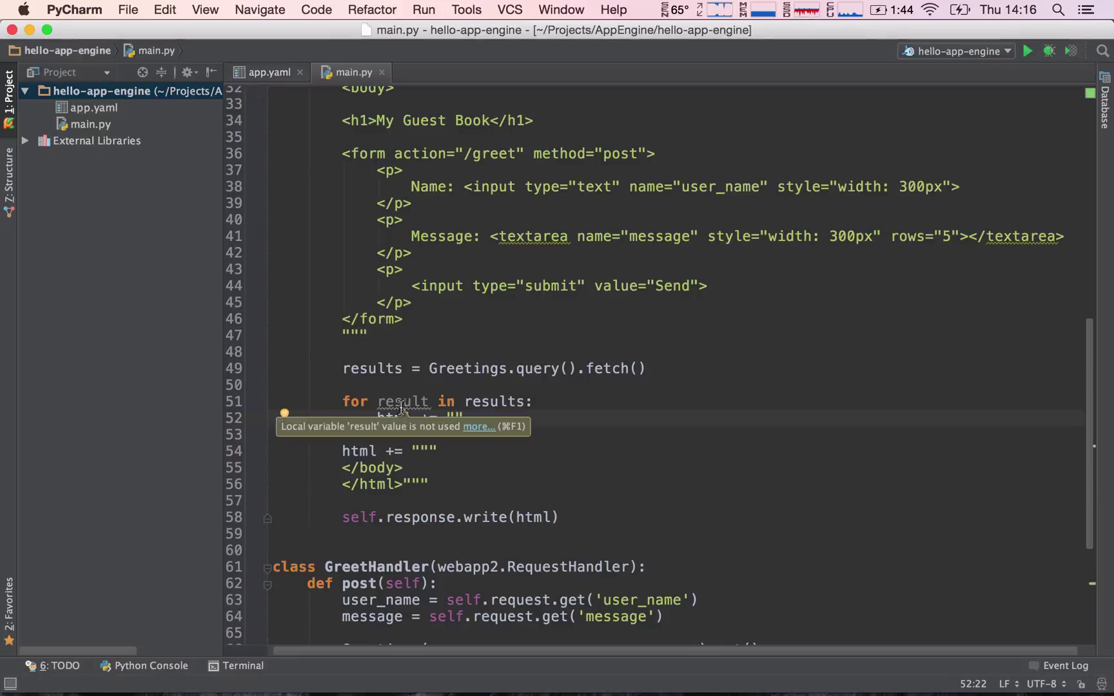
double_click(401, 402)
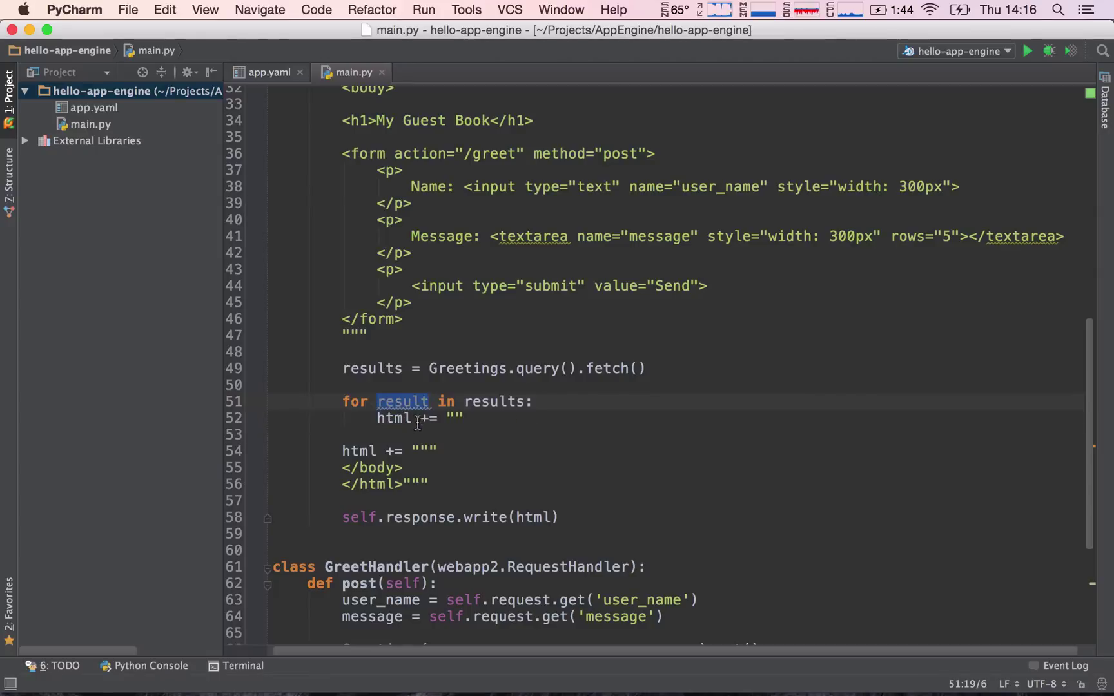
click(412, 402)
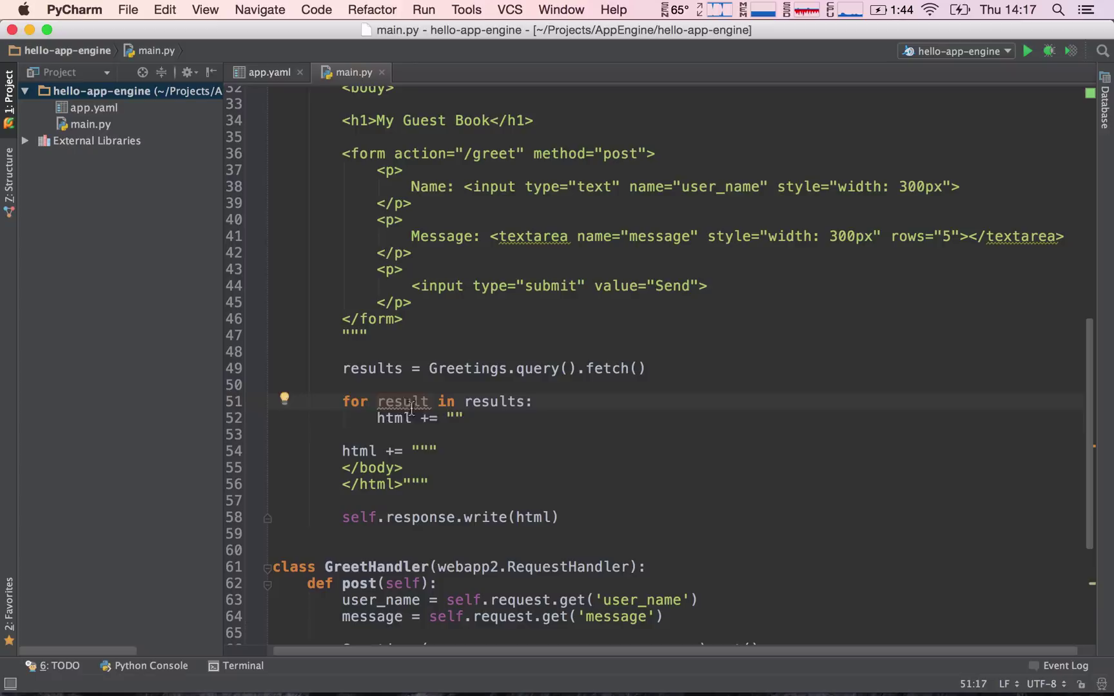
double_click(413, 402)
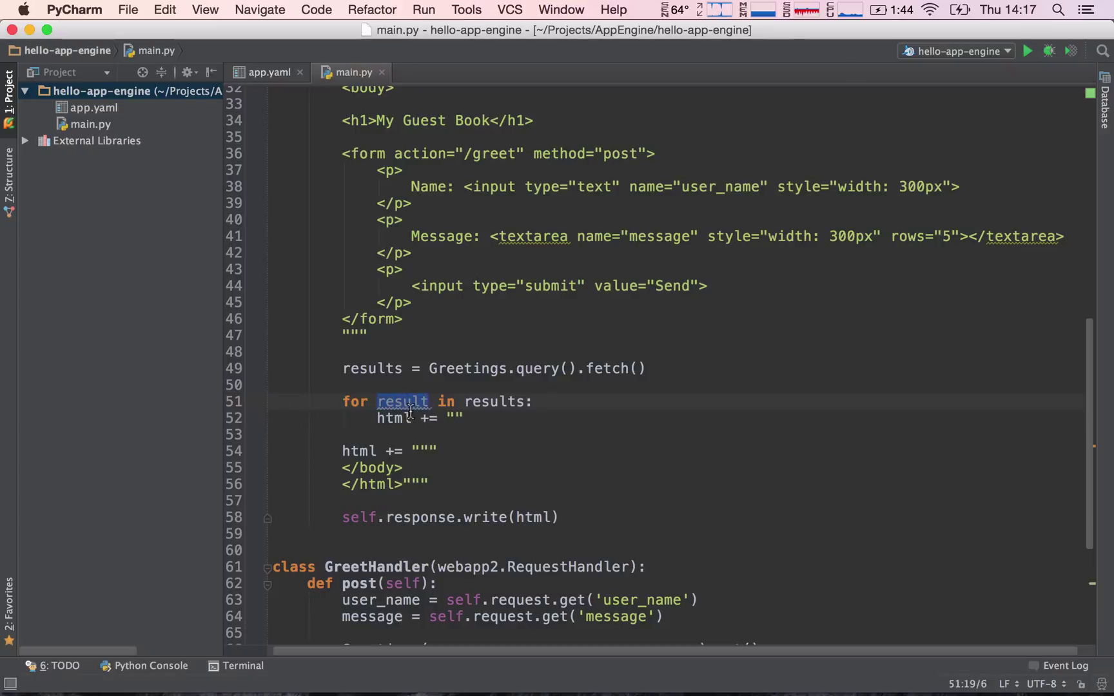
double_click(492, 402)
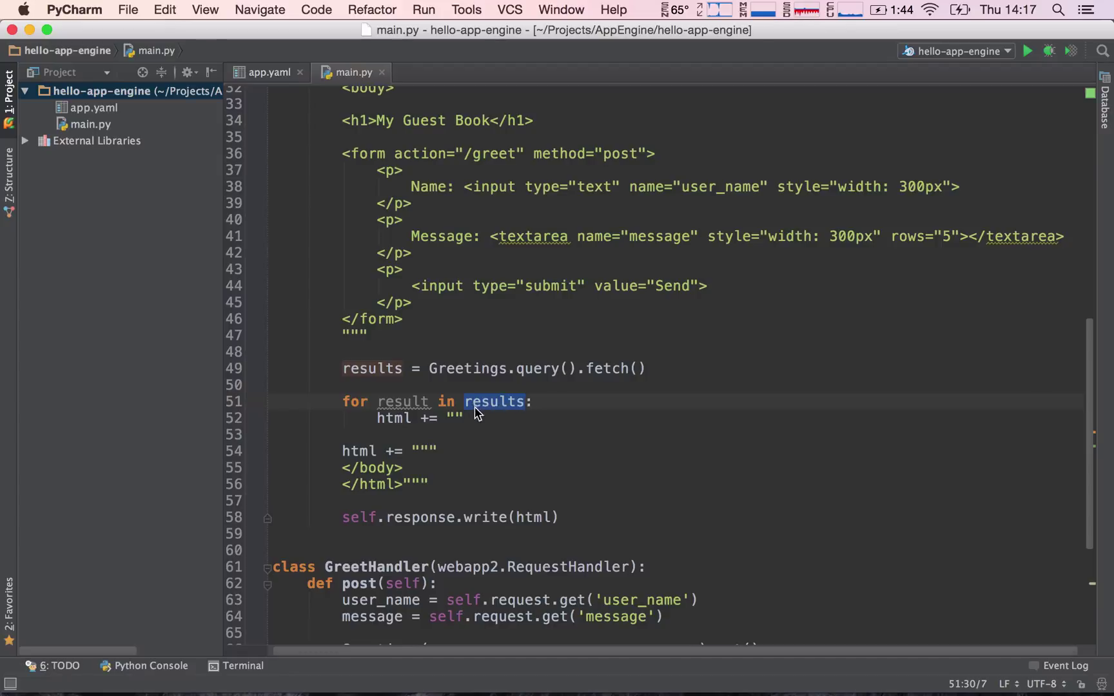
double_click(407, 405)
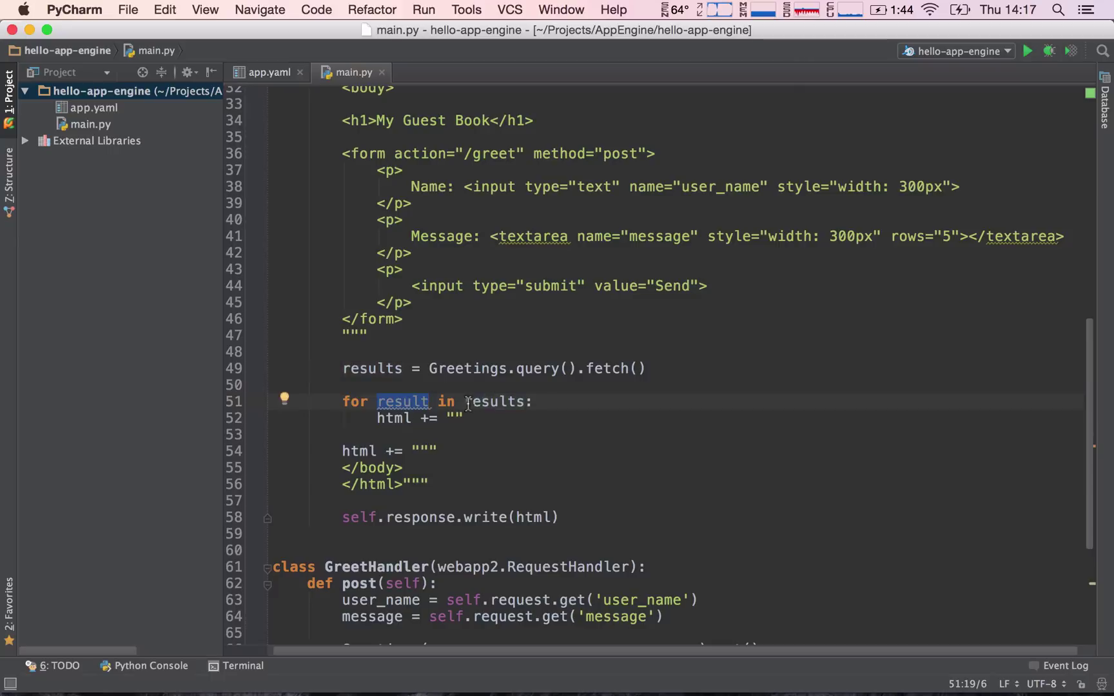
click(456, 418)
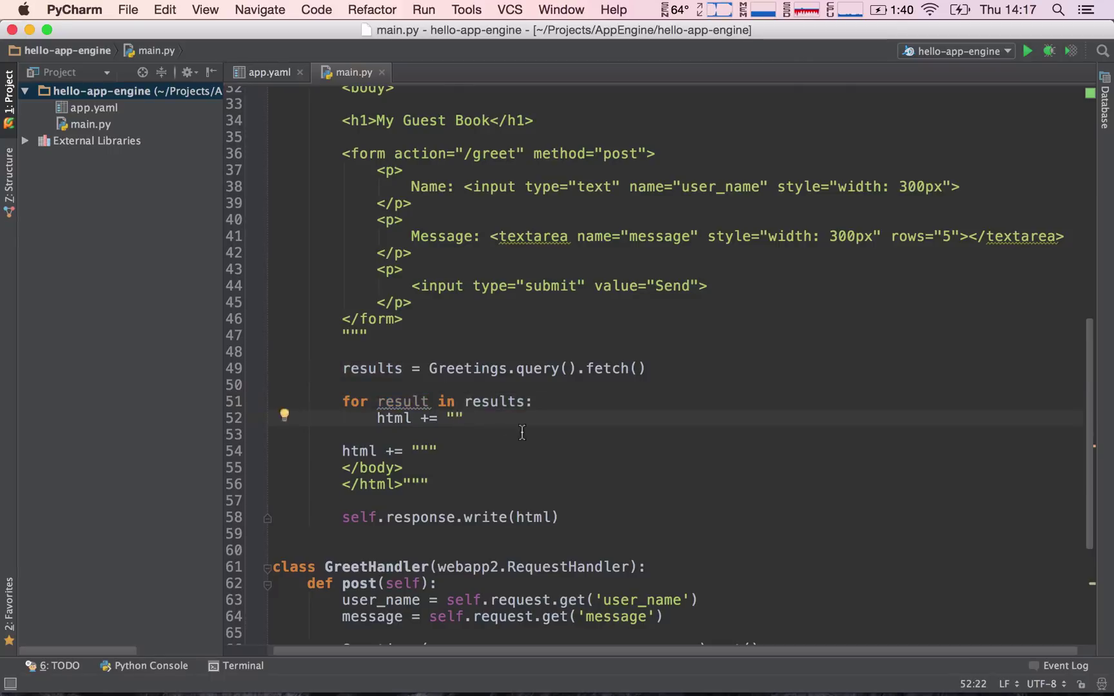
key(Right)
scroll(522, 432, up, 1)
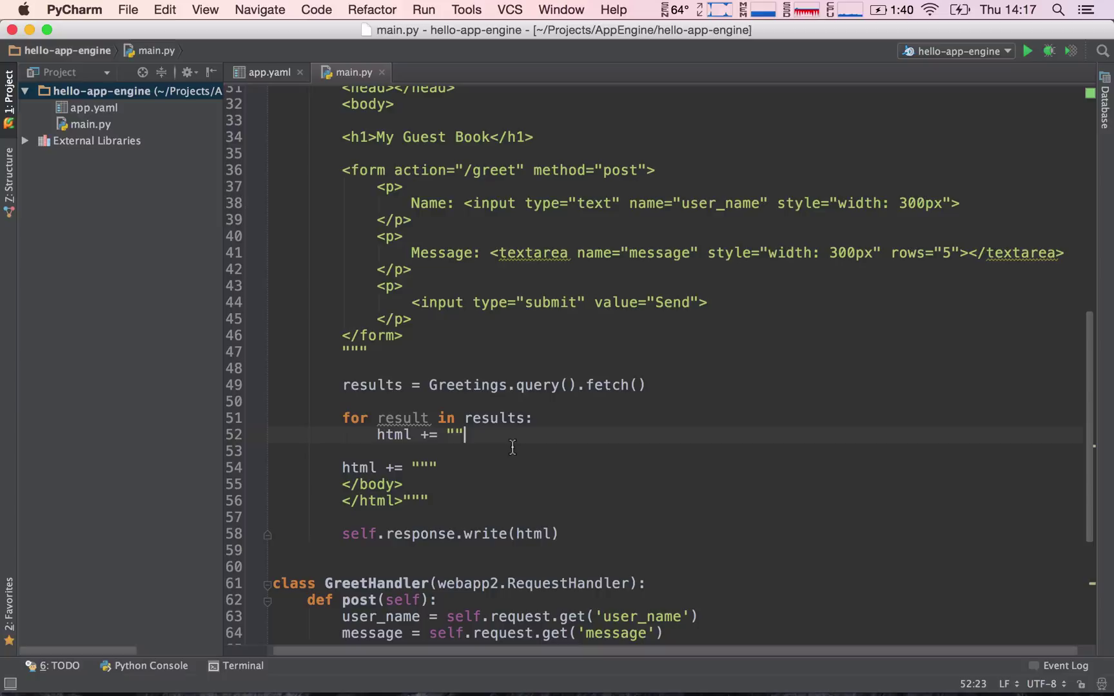
- Remove the empty string after html += on line 52 so result.timestamp can replace it
key(shift+Left)
key(shift+Left)
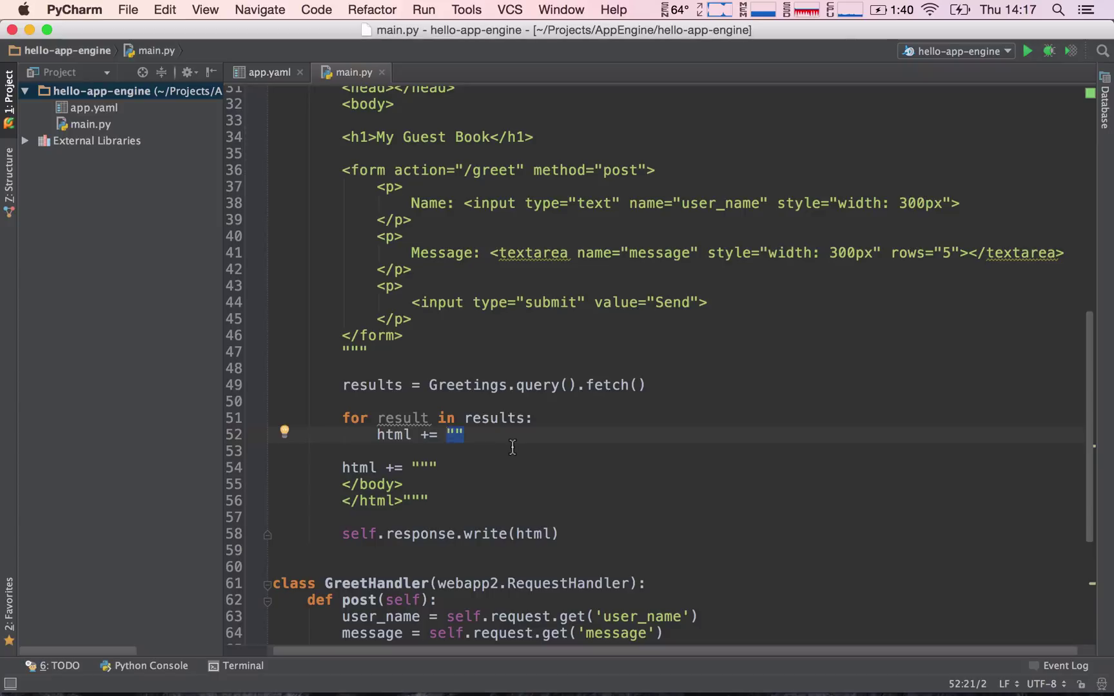
key(BackSpace)
text(res)
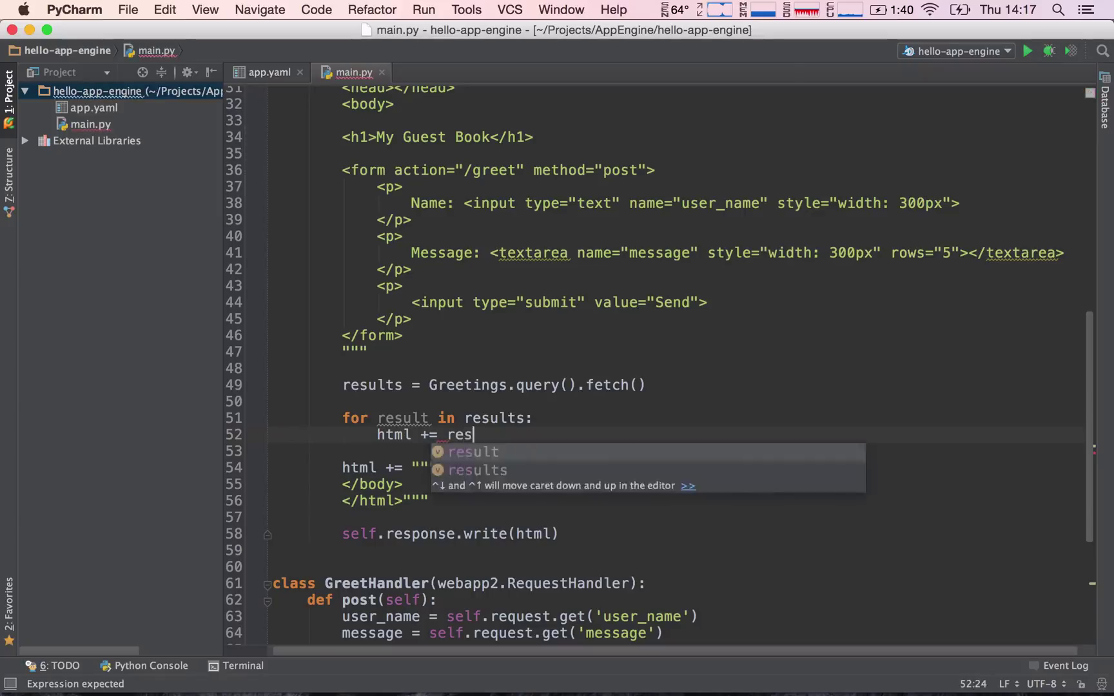
text(ult.)
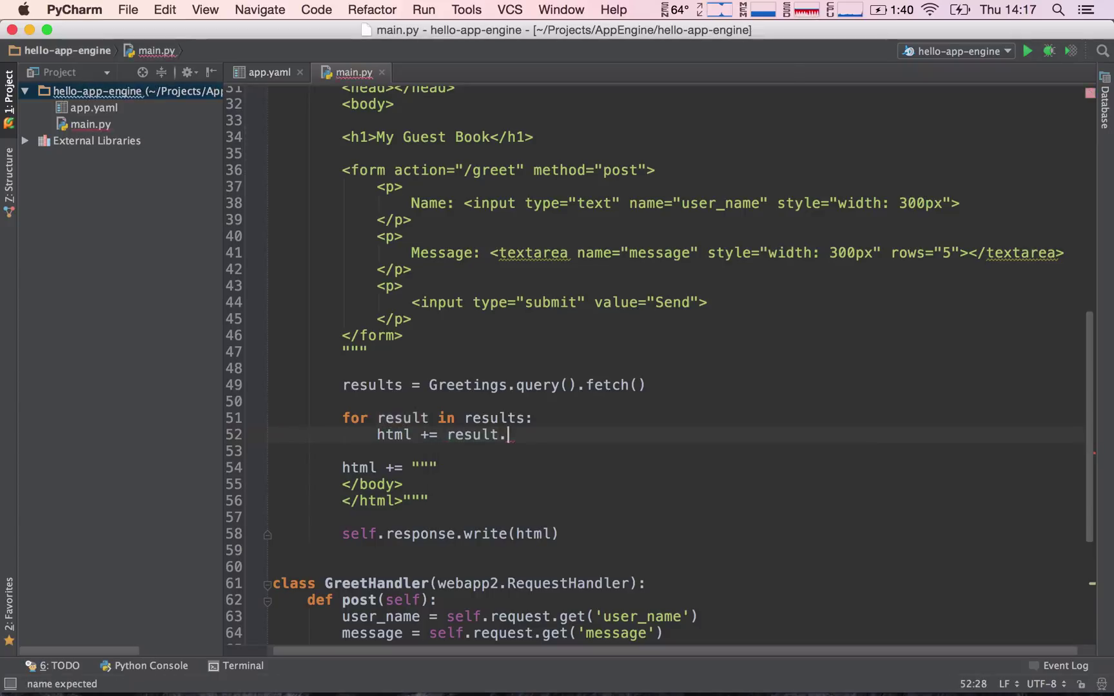
text(timesta)
text(mp)
scroll(557, 348, up, 10)
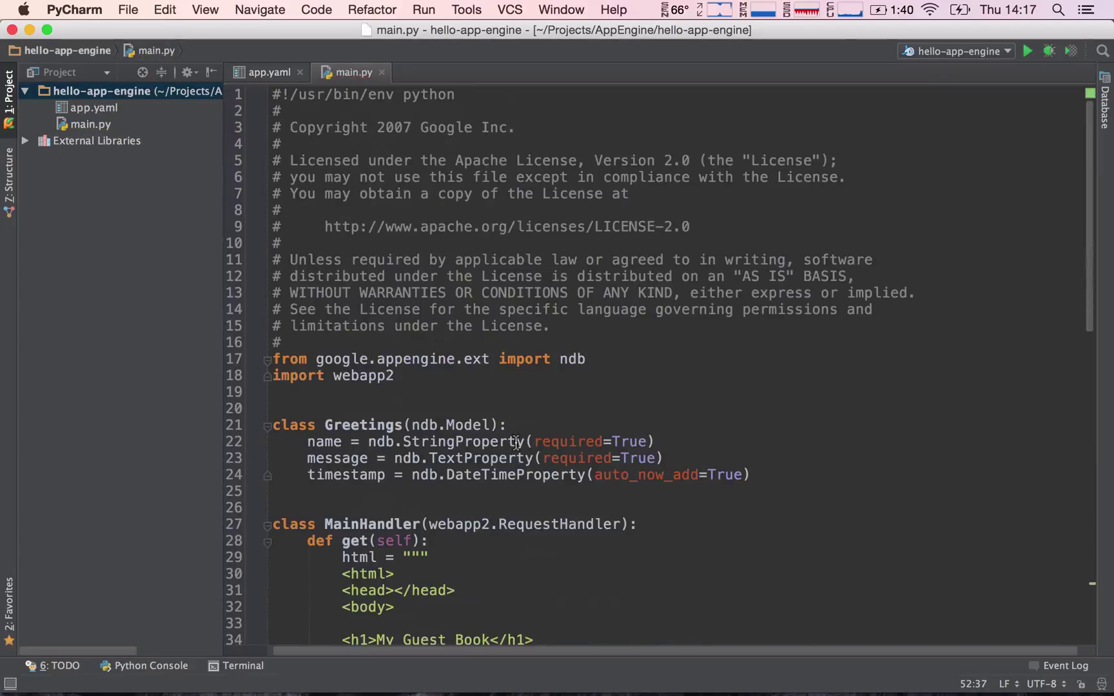
double_click(347, 475)
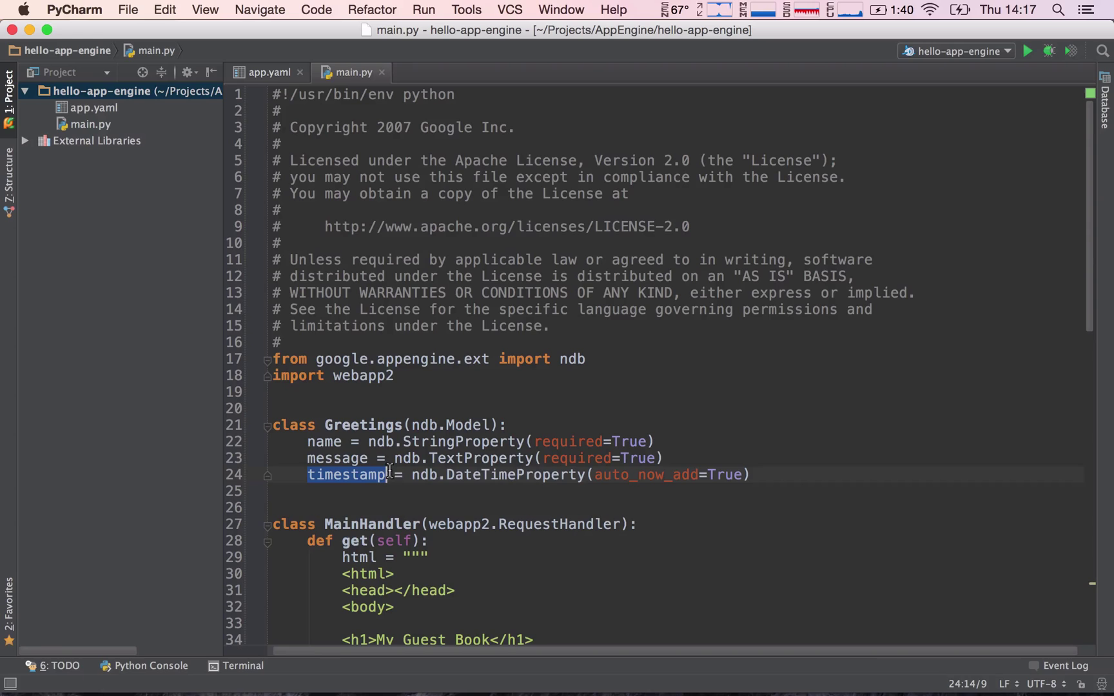
scroll(339, 450, down, 5)
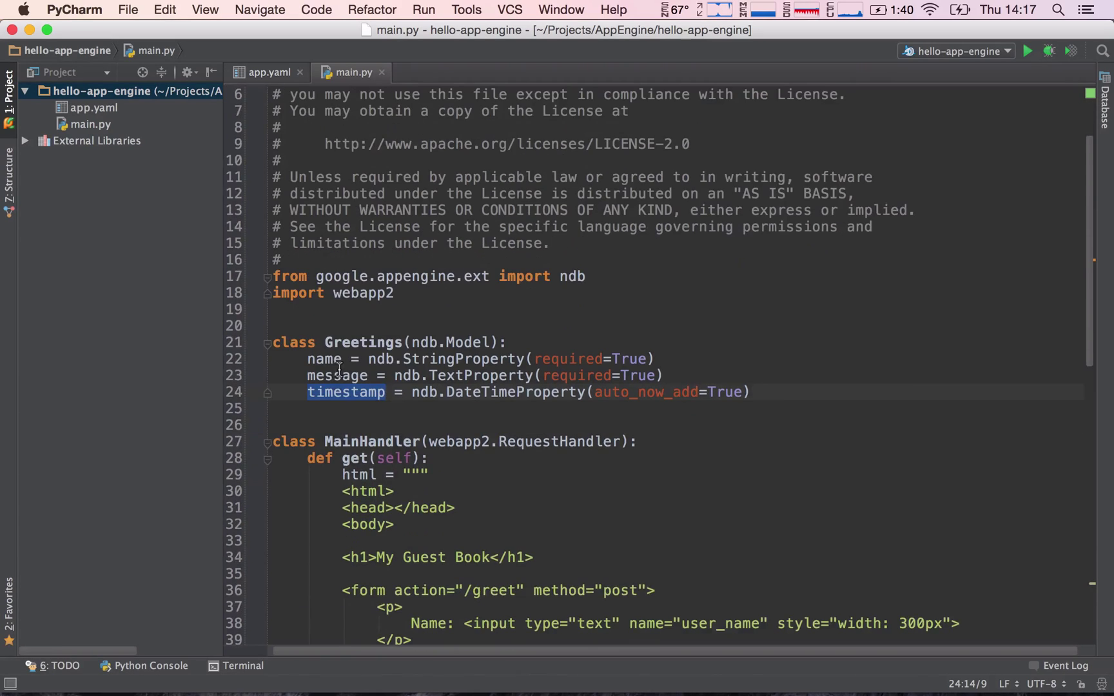
scroll(383, 366, down, 5)
scroll(396, 344, down, 3)
scroll(396, 343, down, 2)
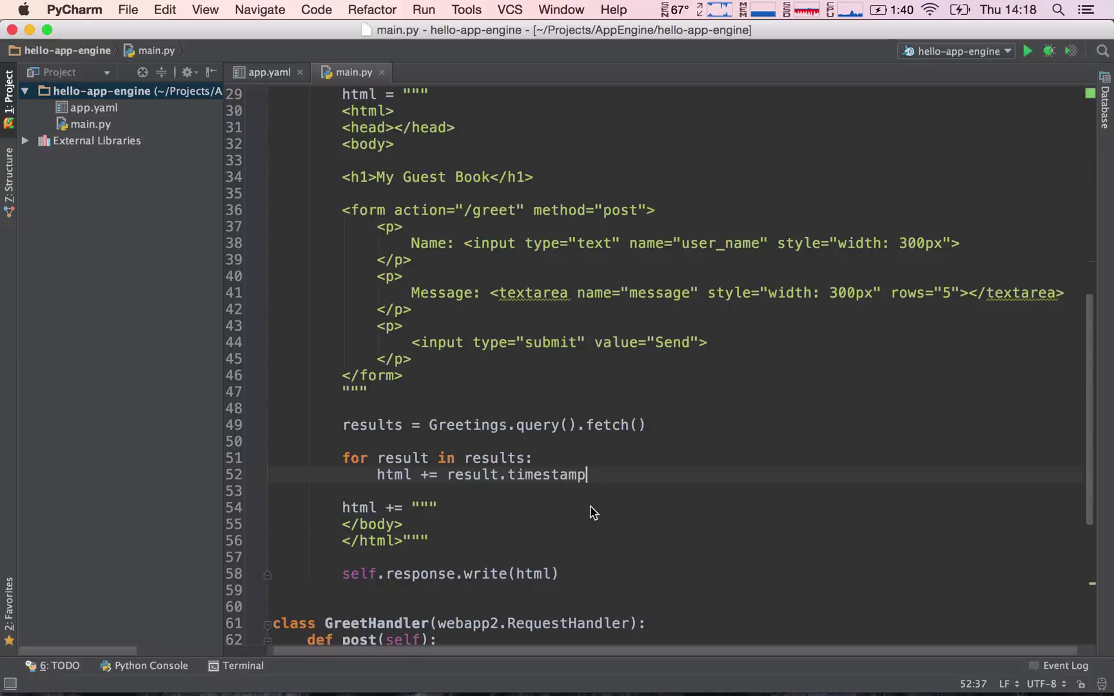
key(super+Tab)
key(Tab)
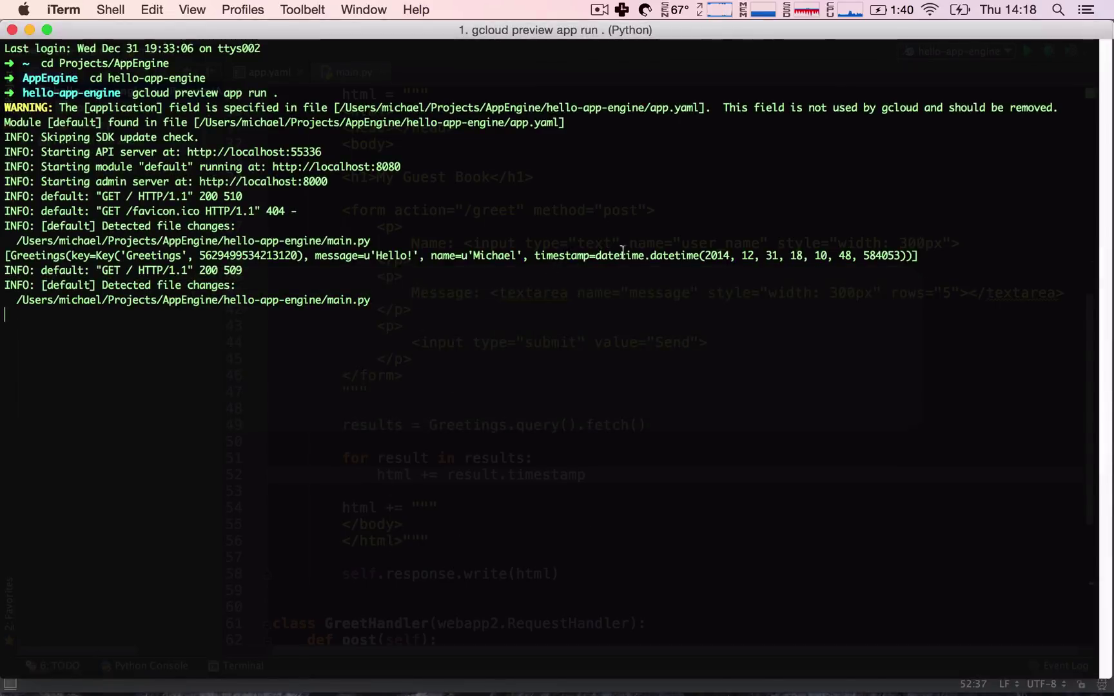
double_click(714, 255)
click(718, 263)
key(super+Tab)
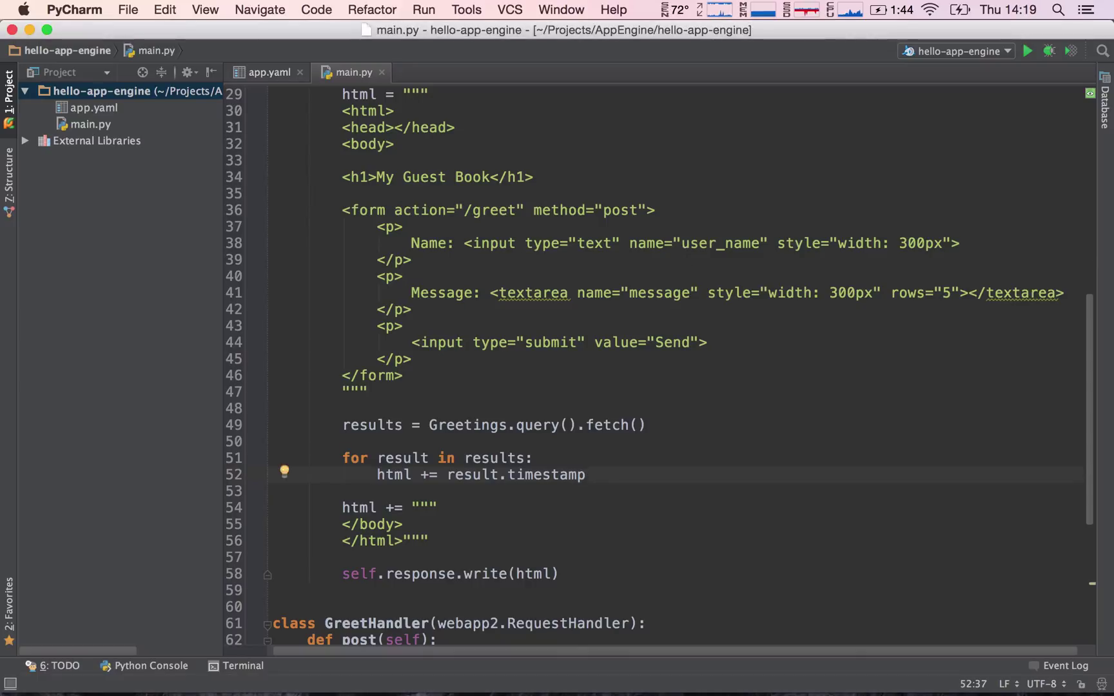
text(.str)
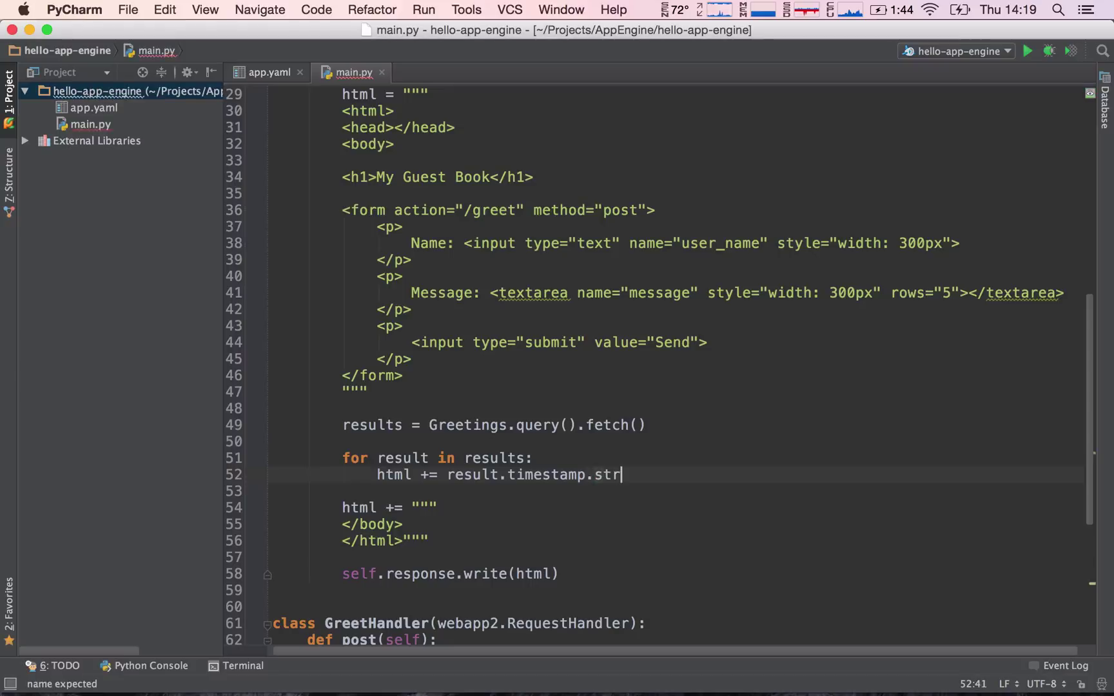
text(ftime()
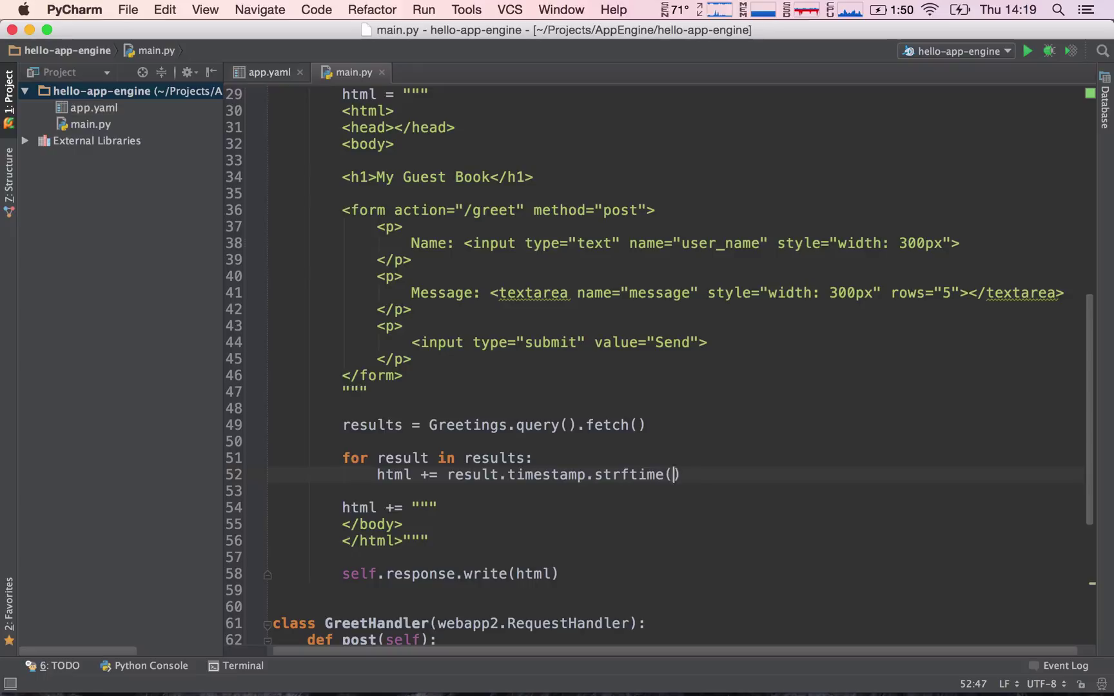
text(')
text(%Y)
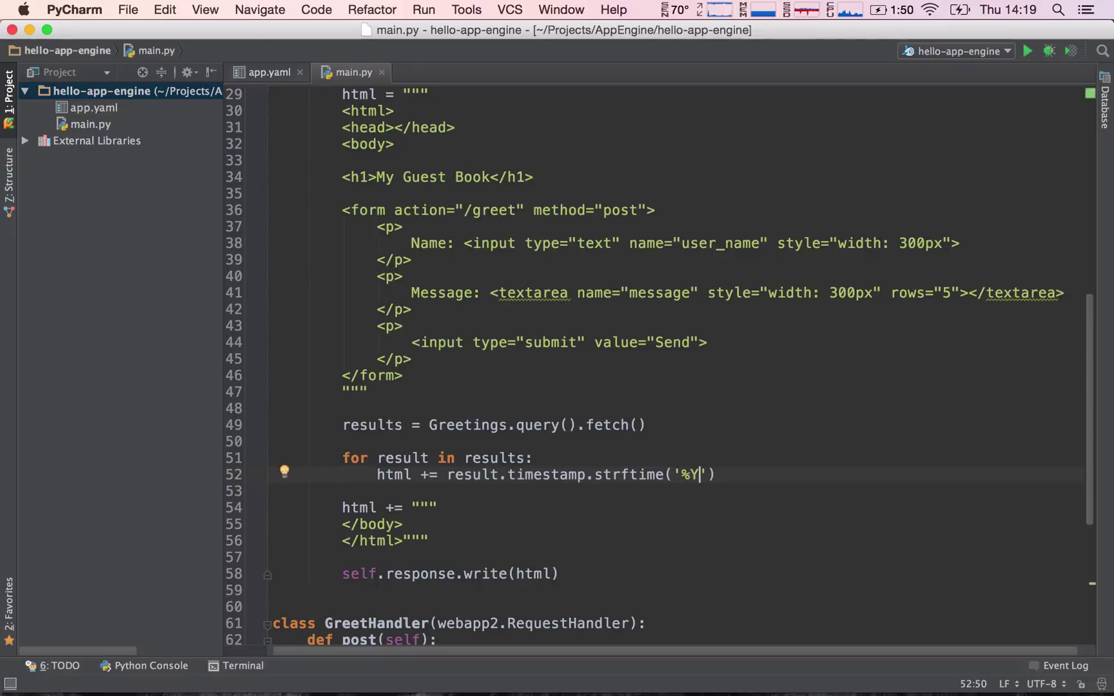
text(-%m)
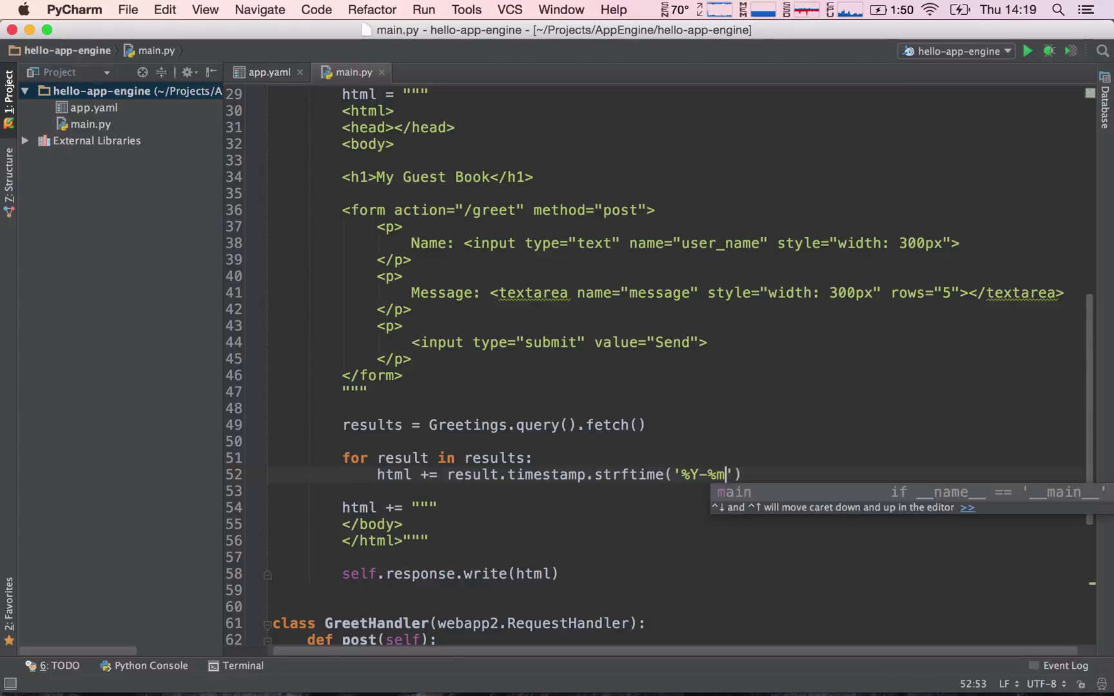
text(-%d)
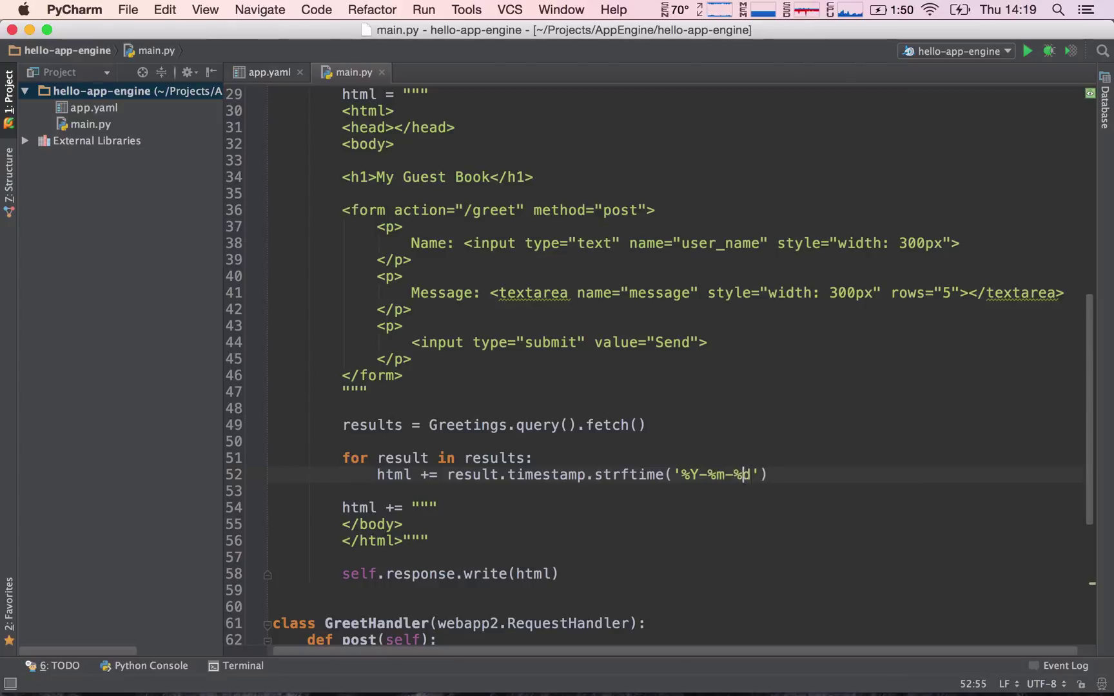
- Complete result.timestamp.strftime('%Y-%m-%d %H:%m'), walking through the year, day and time codes
key(Left)
key(Left)
key(Left)
key(Left)
key(Left)
key(Right)
key(Left)
key(shift+Right)
key(shift+Right)
key(Right)
key(Right)
key(Right)
key(Right)
key(shift+Right)
key(shift+Right)
key(Right)
text(%H)
text(:)
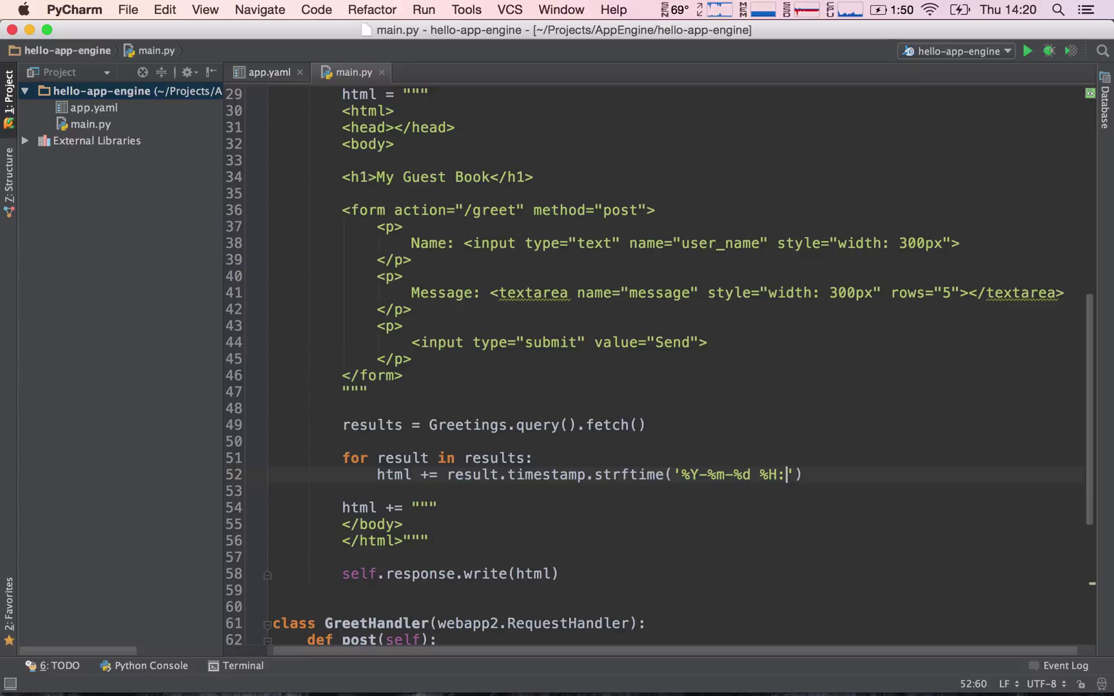
text(%m)
key(Escape)
key(Left)
key(Left)
key(Left)
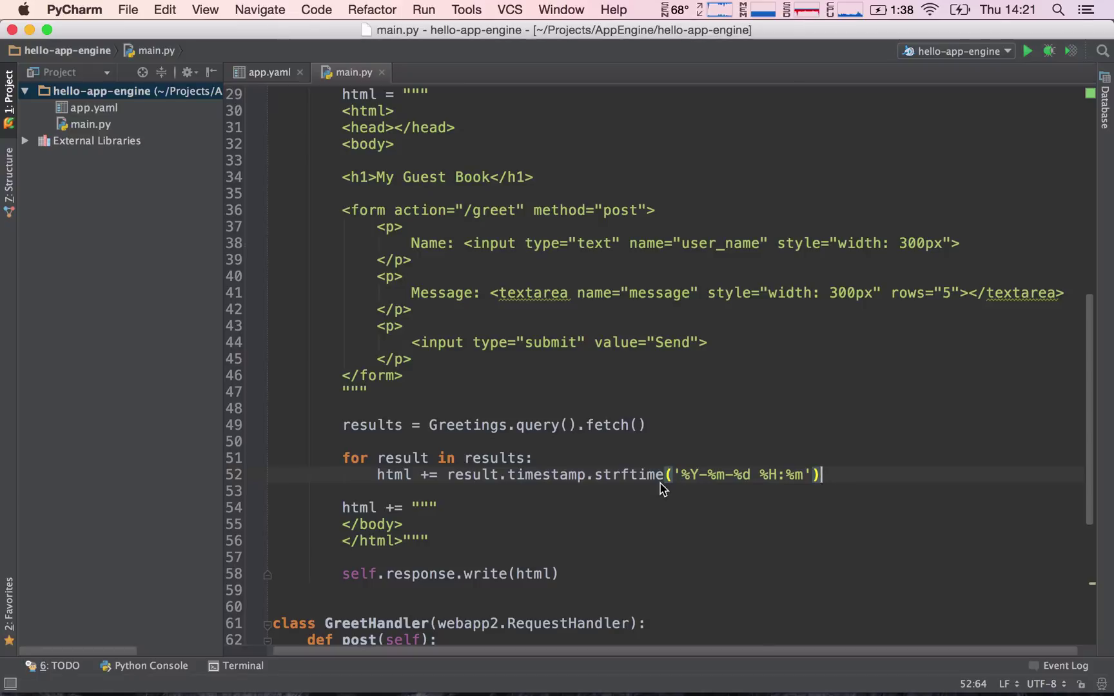
text( +)
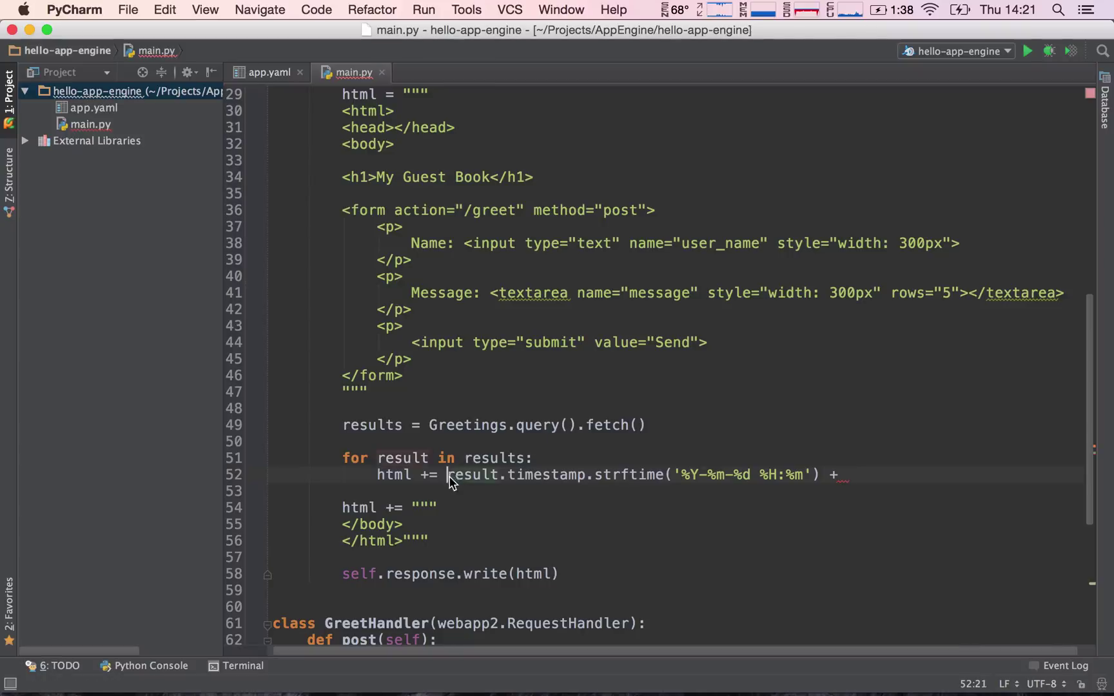
- Review the formatted timestamp expression and continue after the + with " - " + result.name
drag(448, 474, 819, 480)
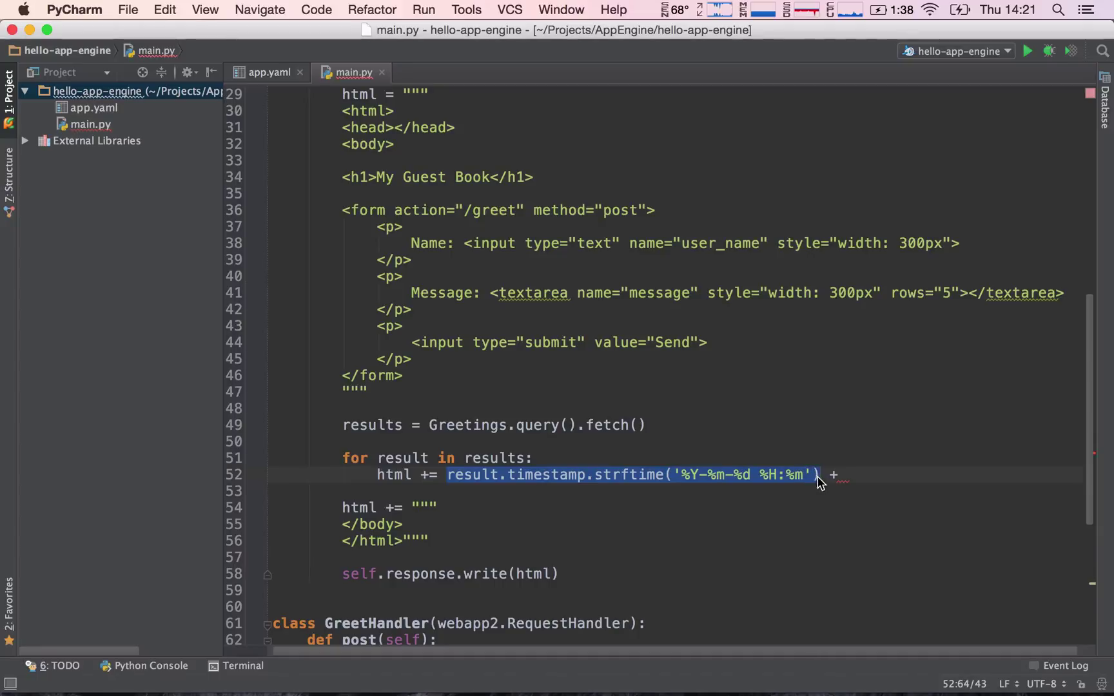
click(845, 477)
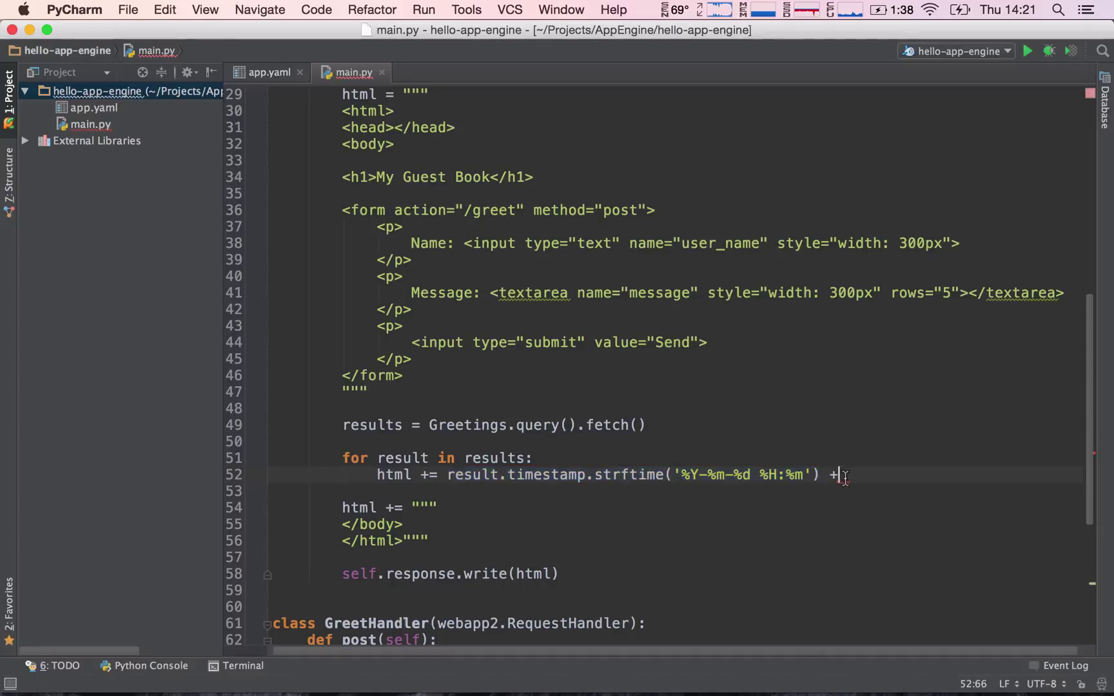
text(")
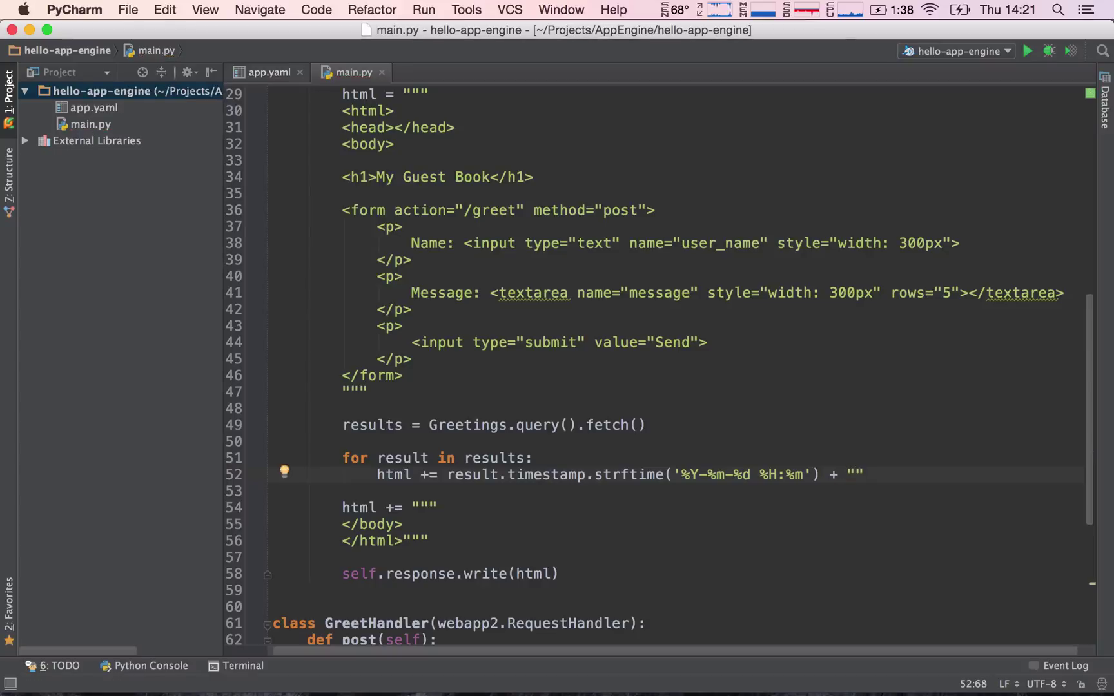
text( - ")
text( + )
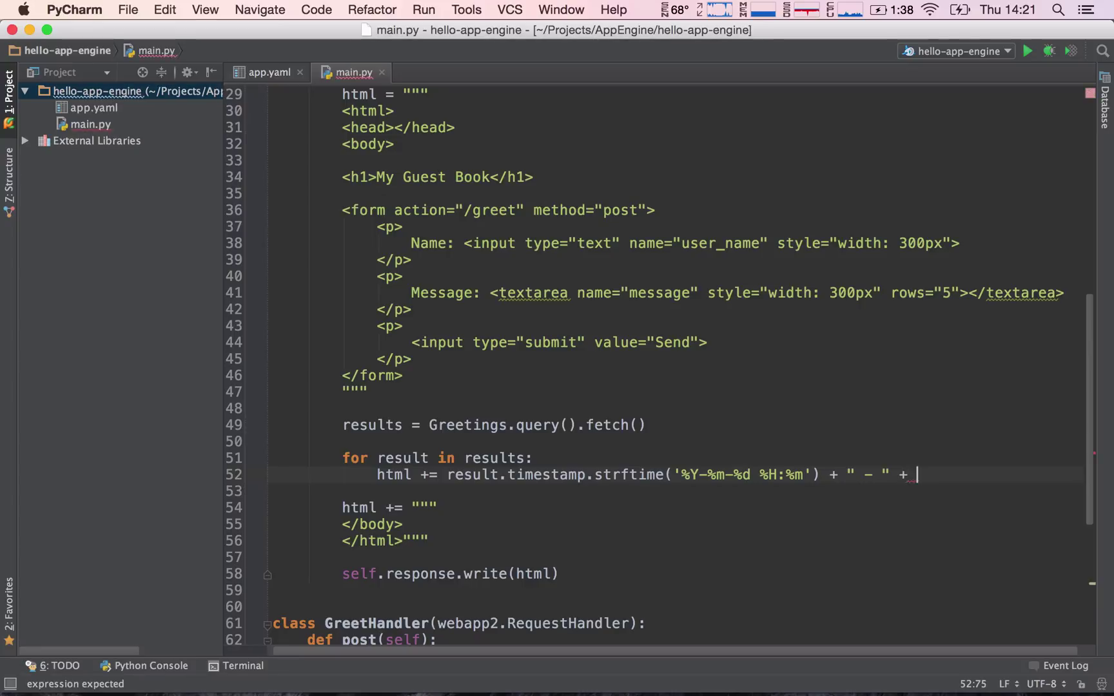
text(result.)
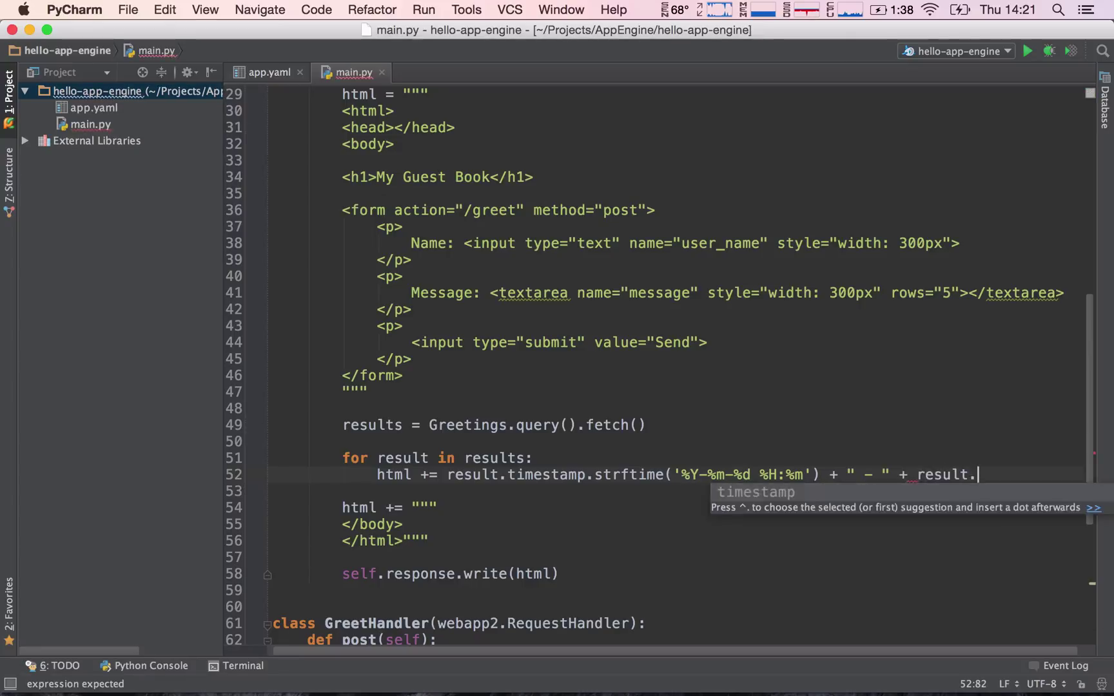
text(name)
scroll(784, 409, up, 10)
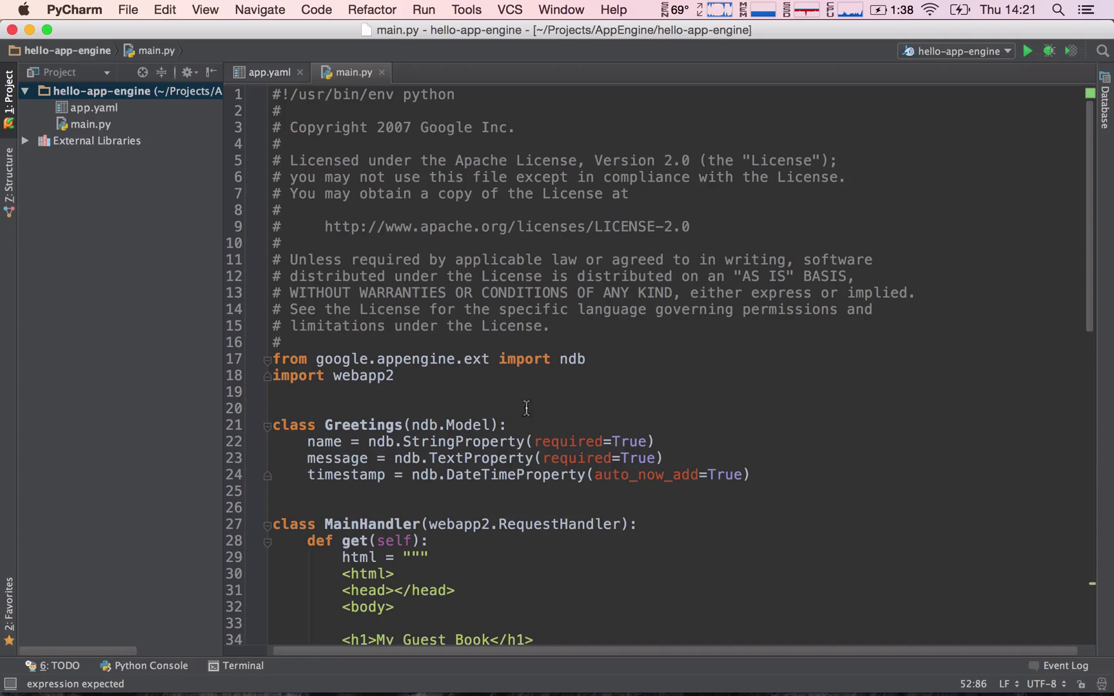
- Confirm the name field in the Greetings model and append + " said " + result.message after result.name
double_click(335, 441)
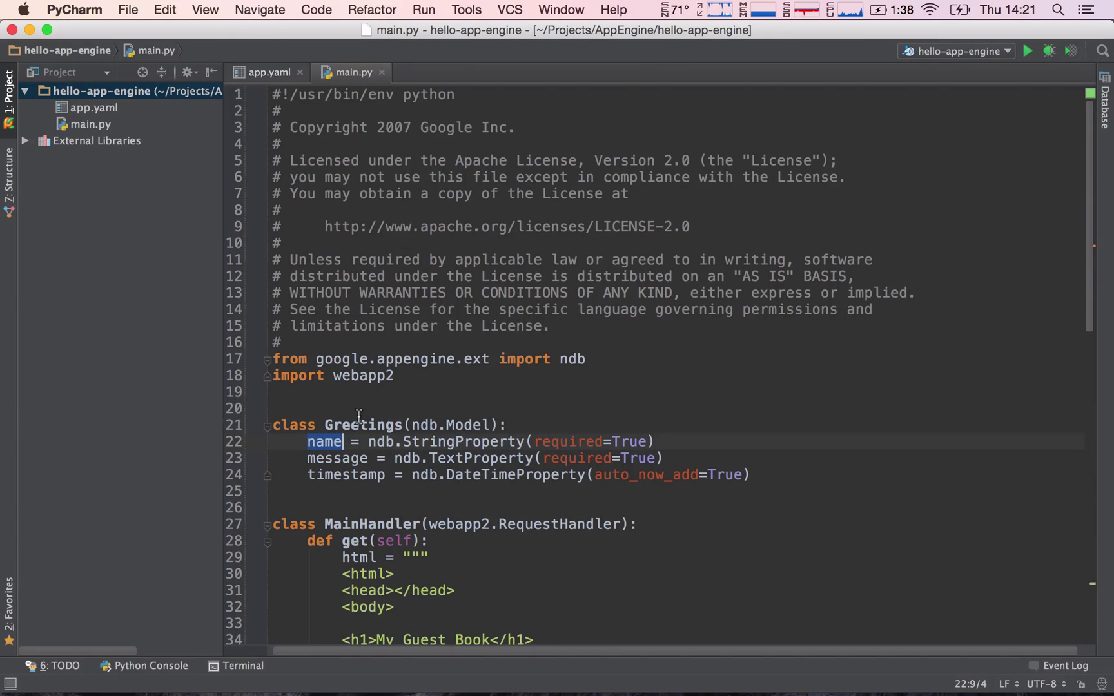
scroll(522, 392, down, 10)
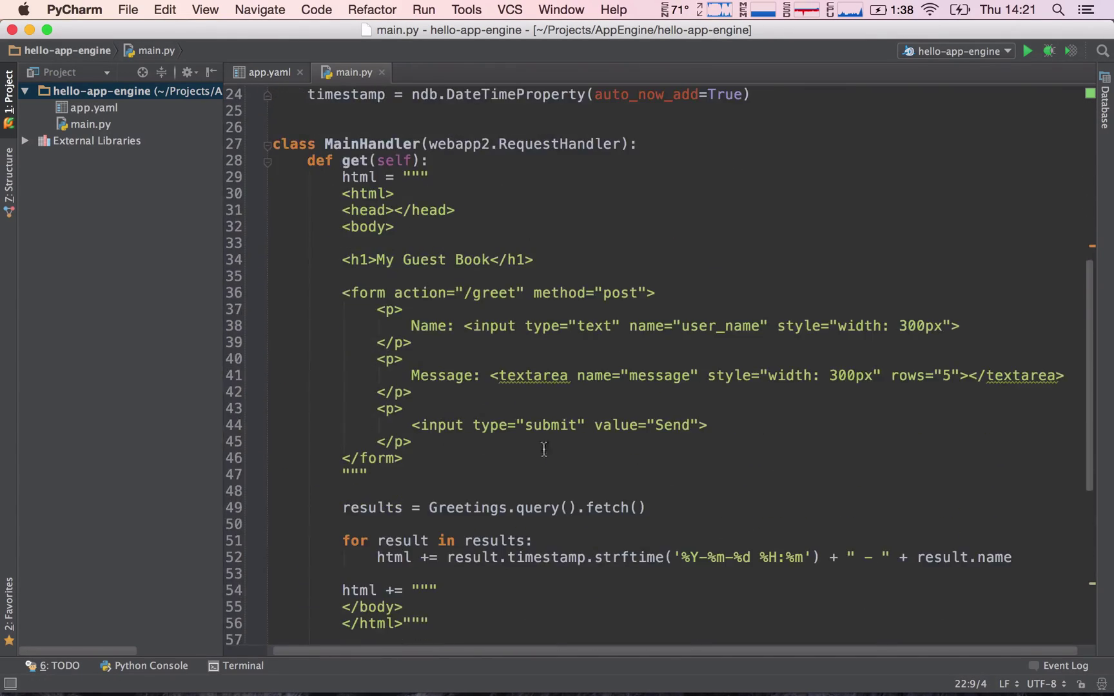
click(1038, 561)
key(BackSpace)
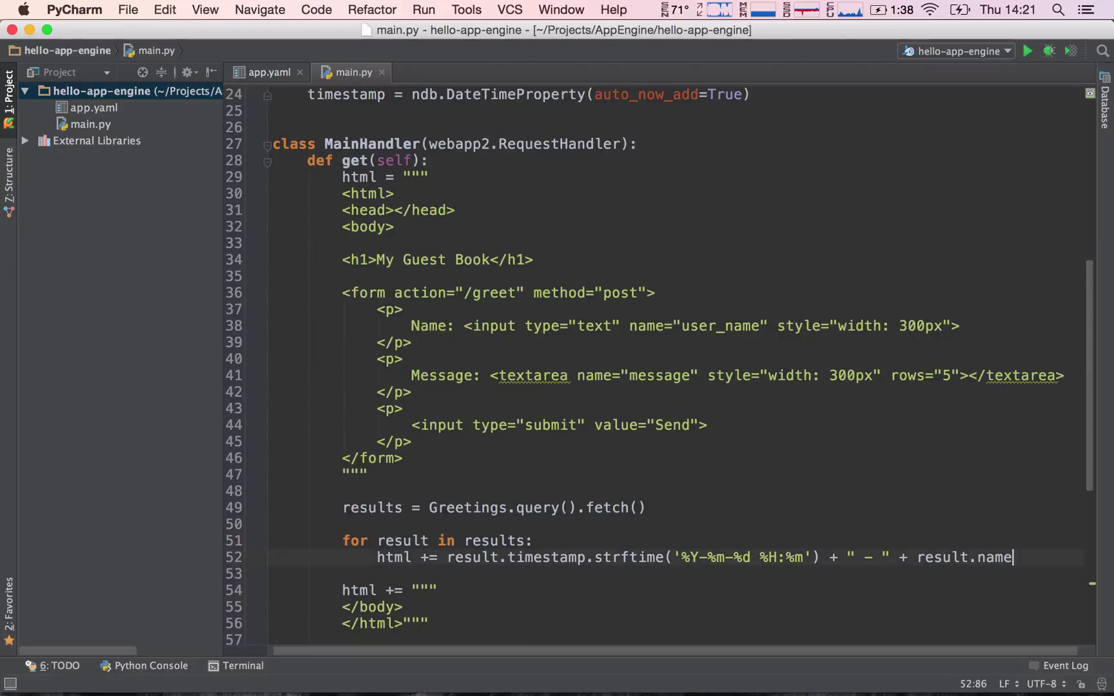
text(+ " )
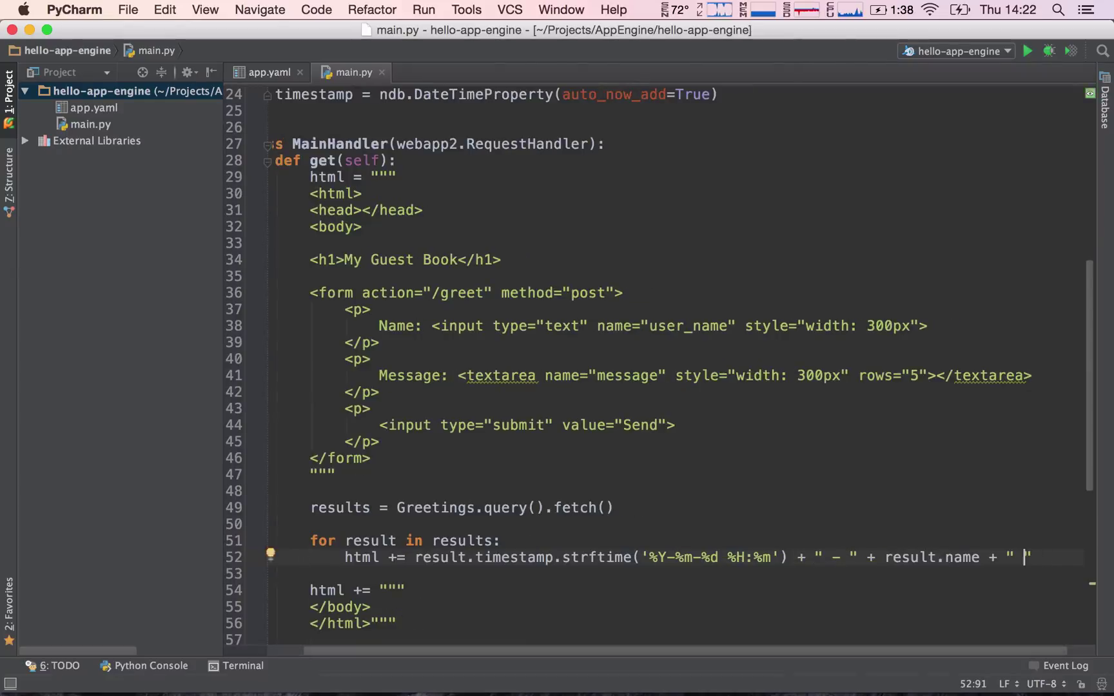
text(said ")
text( + re)
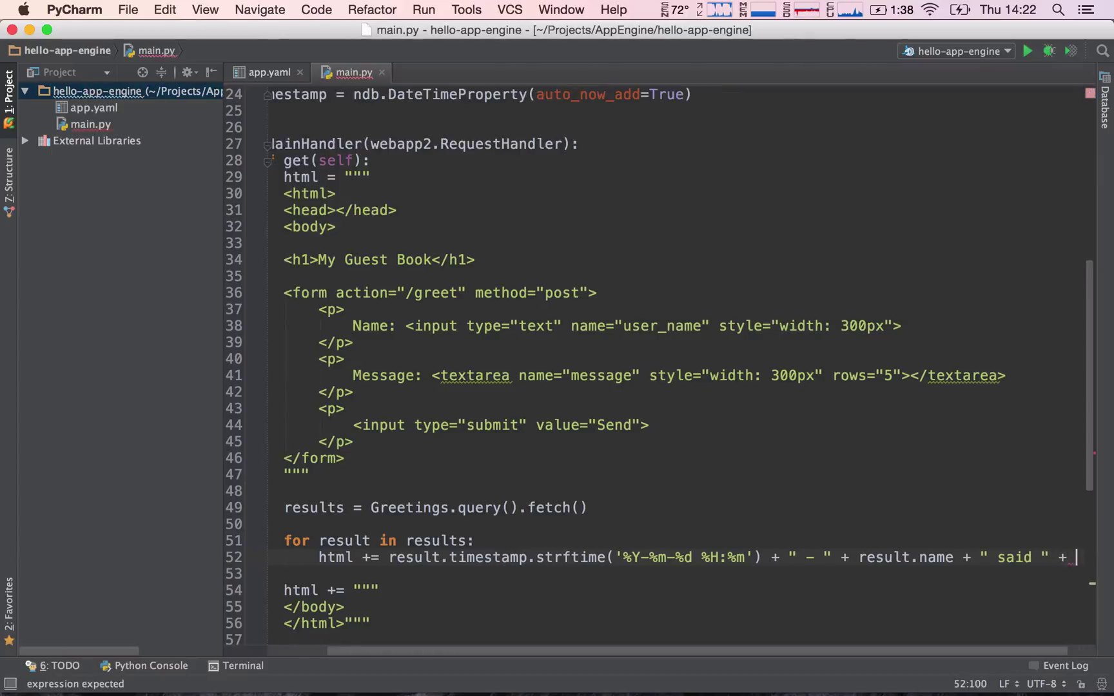
text(sult.m)
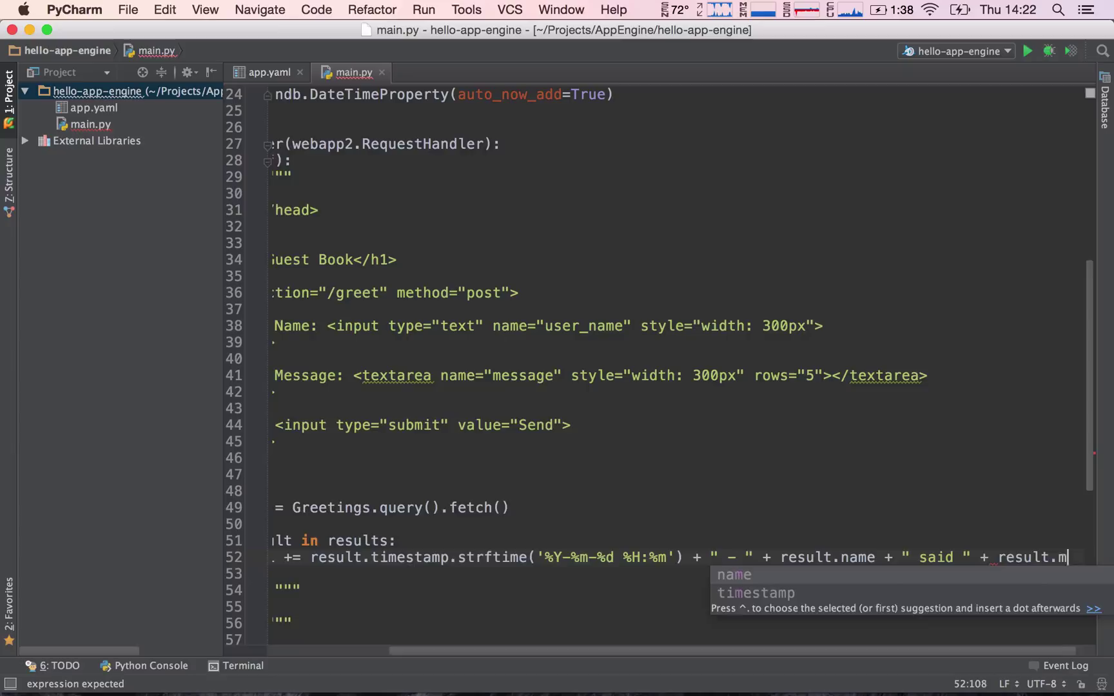
text(essage)
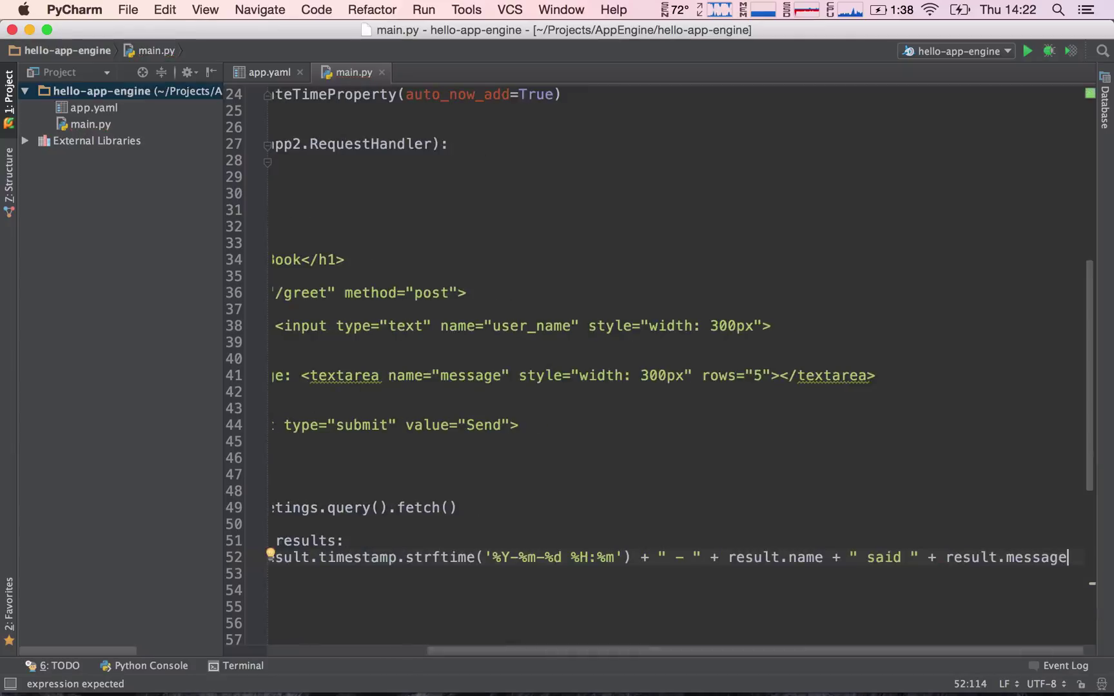
drag(1024, 651, 896, 651)
- Walk through the output line: timestamp, dash, name, and message parts in turn
click(407, 557)
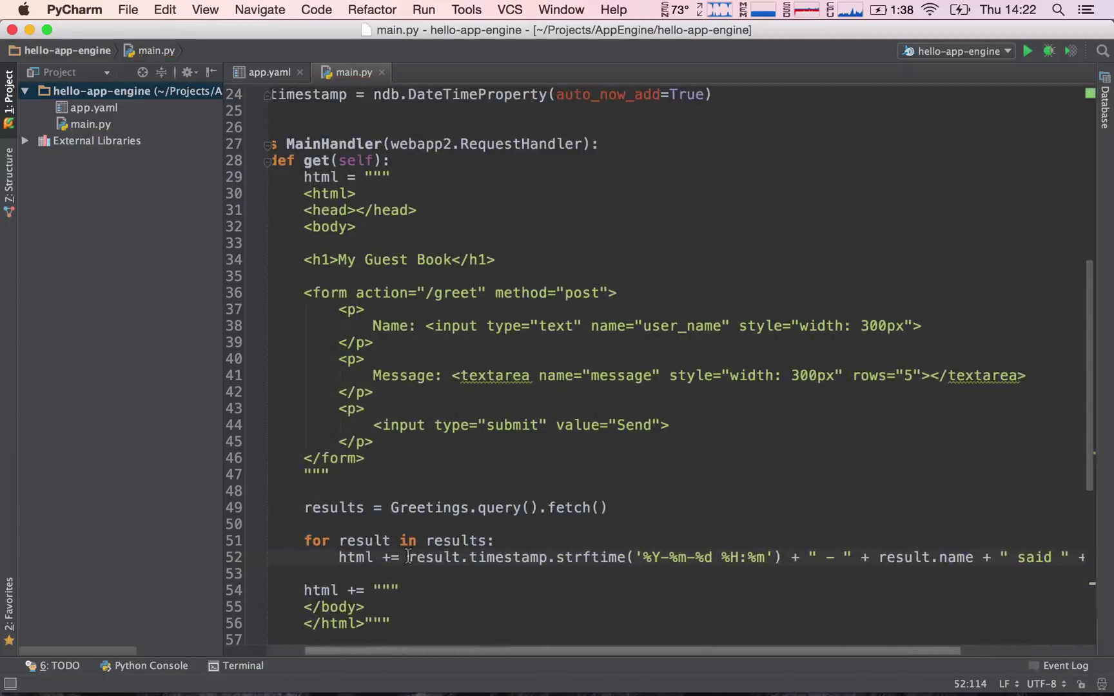
drag(408, 557, 801, 557)
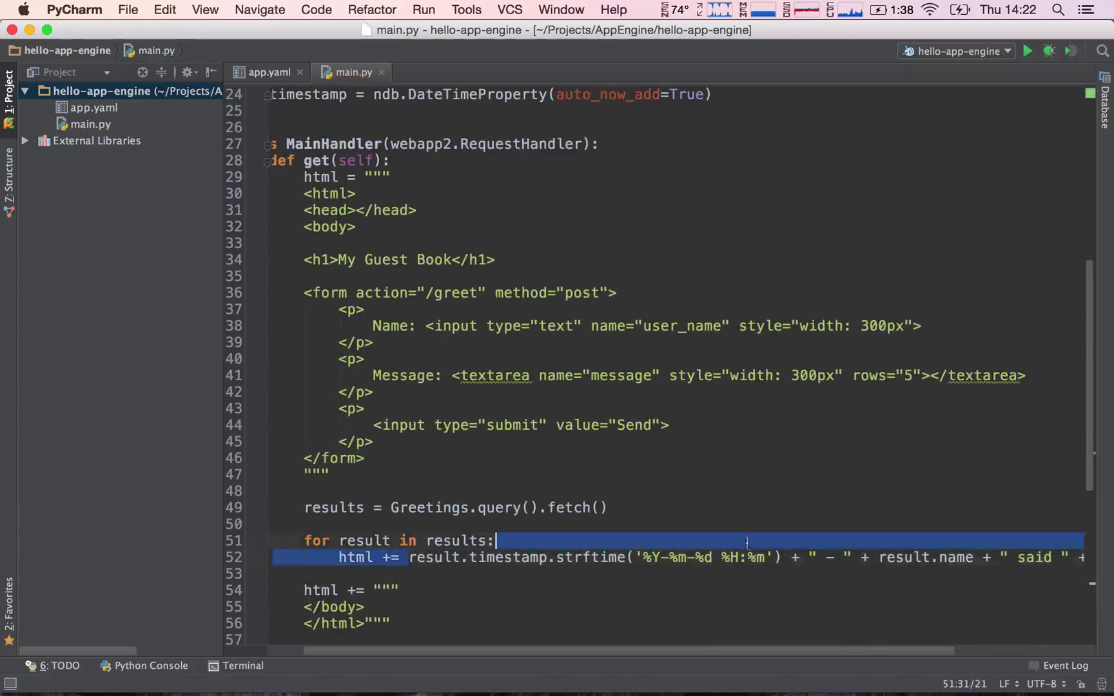
click(822, 556)
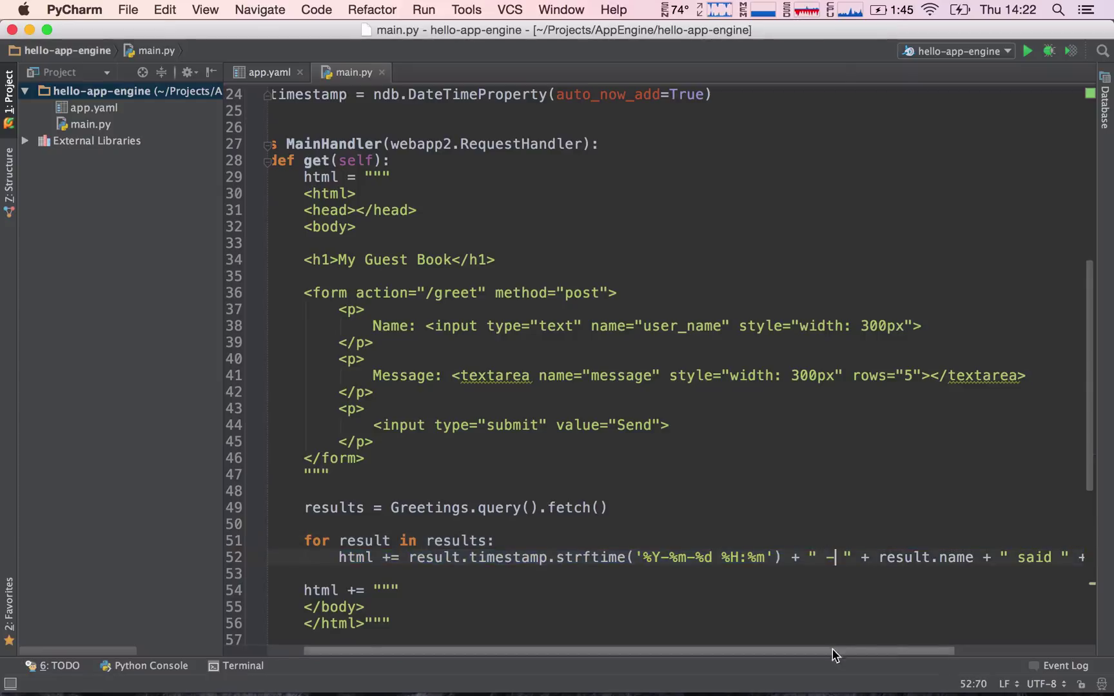
drag(829, 652, 932, 651)
double_click(817, 557)
click(925, 557)
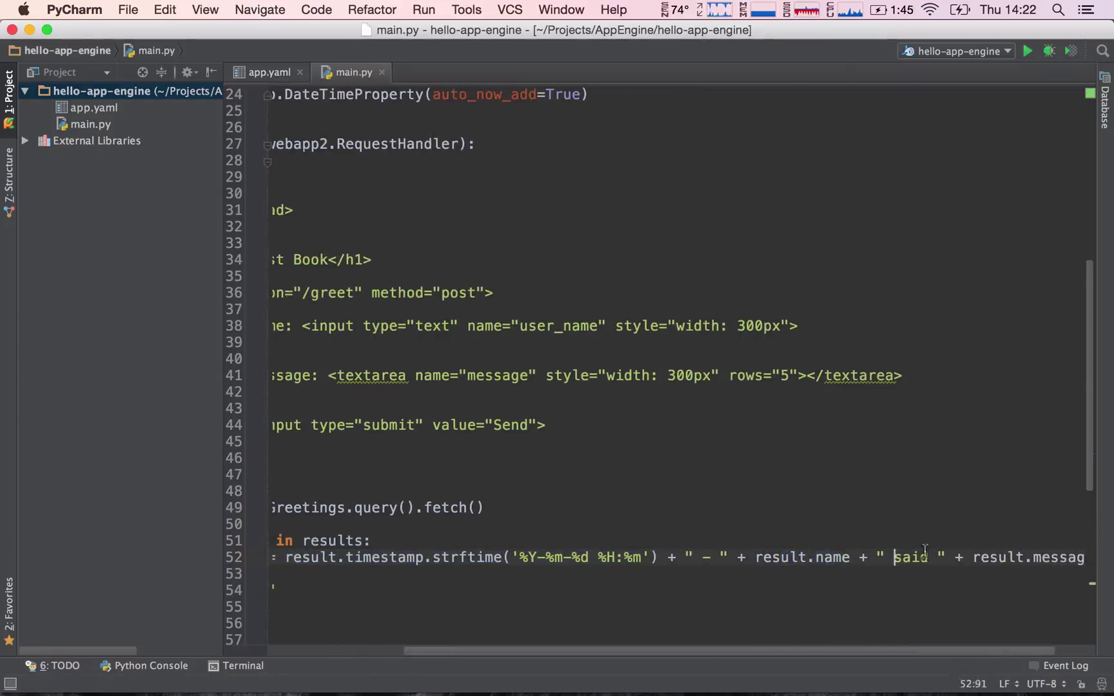
drag(973, 558, 1045, 557)
click(1060, 557)
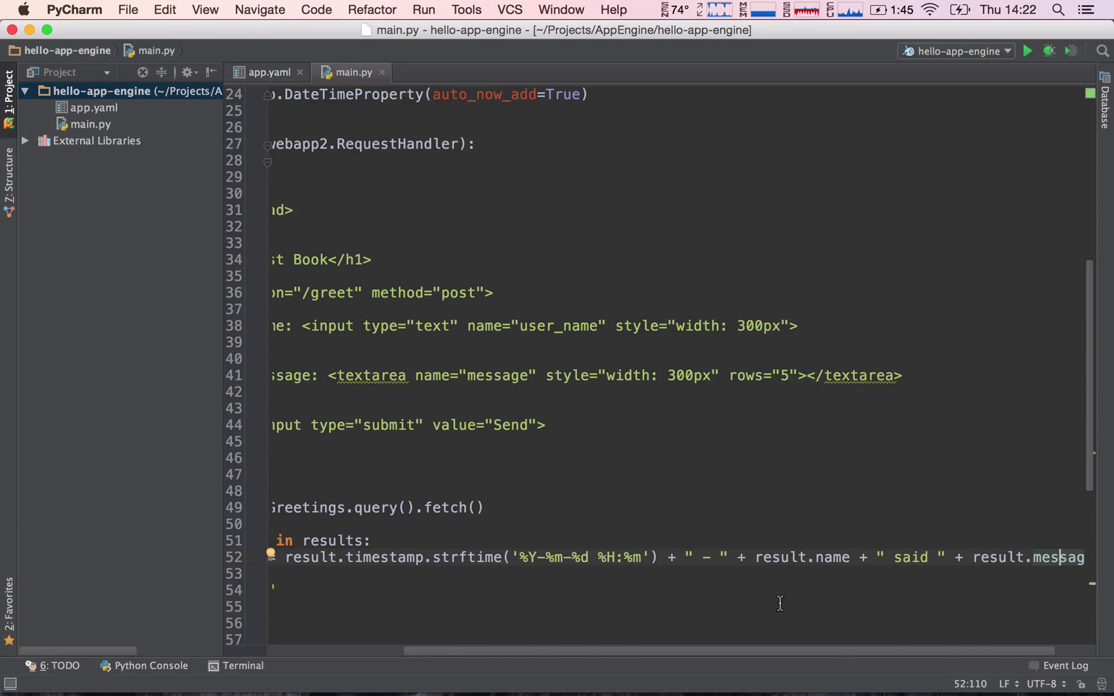
drag(841, 652, 677, 649)
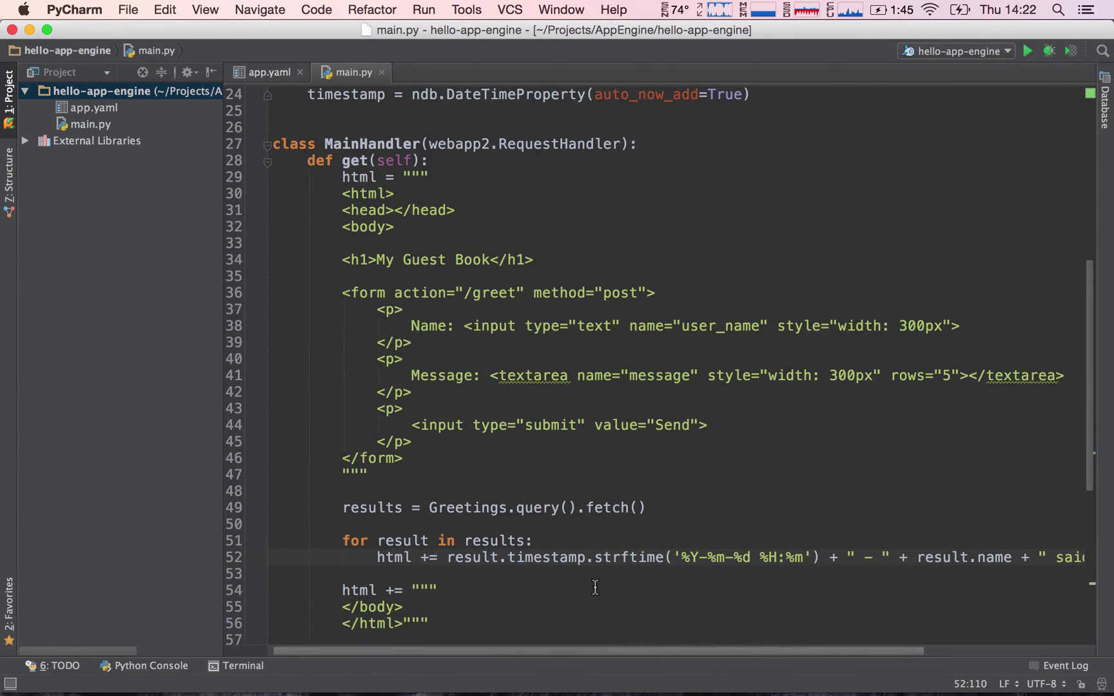
- Reload localhost:8080 in Chrome and highlight the date, year and month of the listed greeting
key(super+Tab)
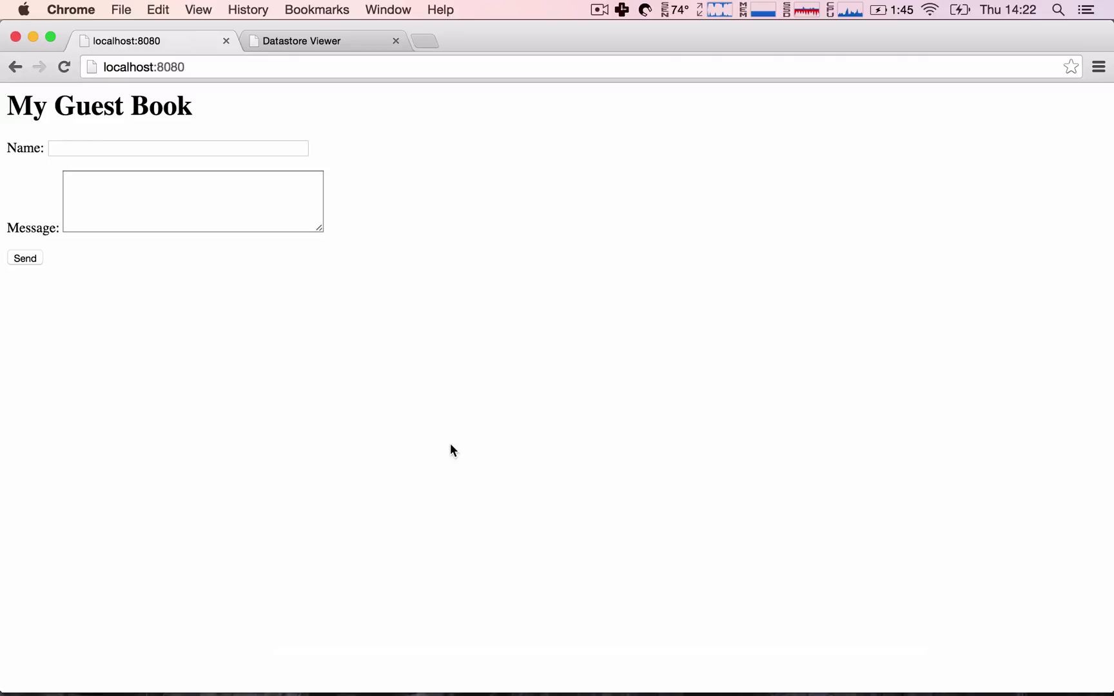
key(super+r)
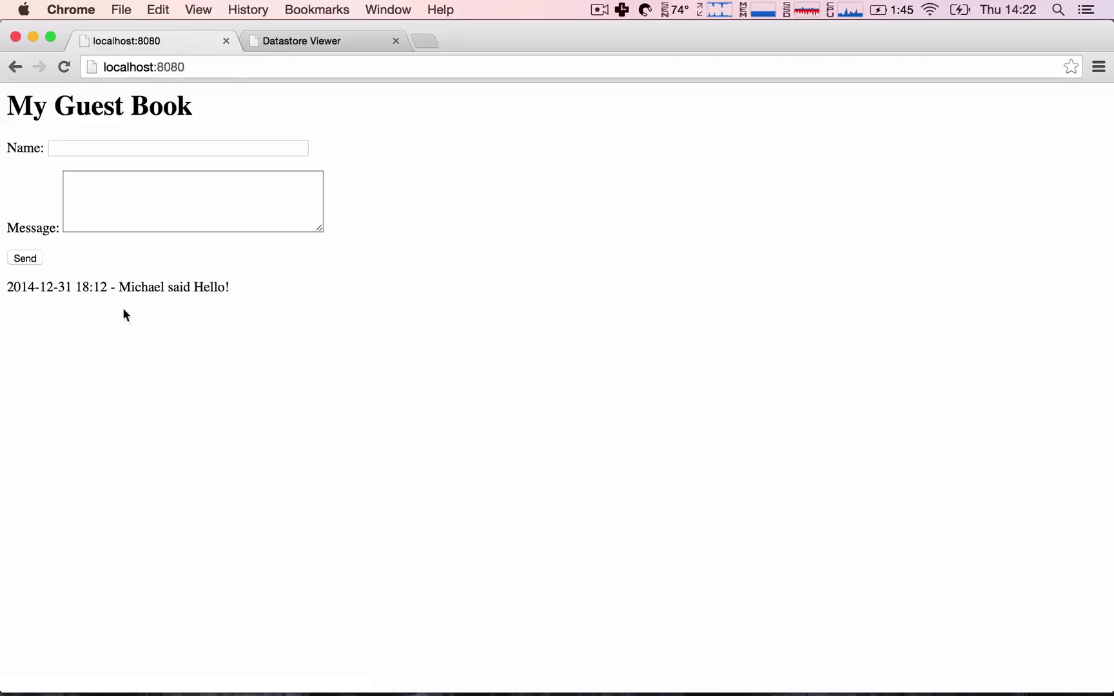
drag(7, 287, 98, 288)
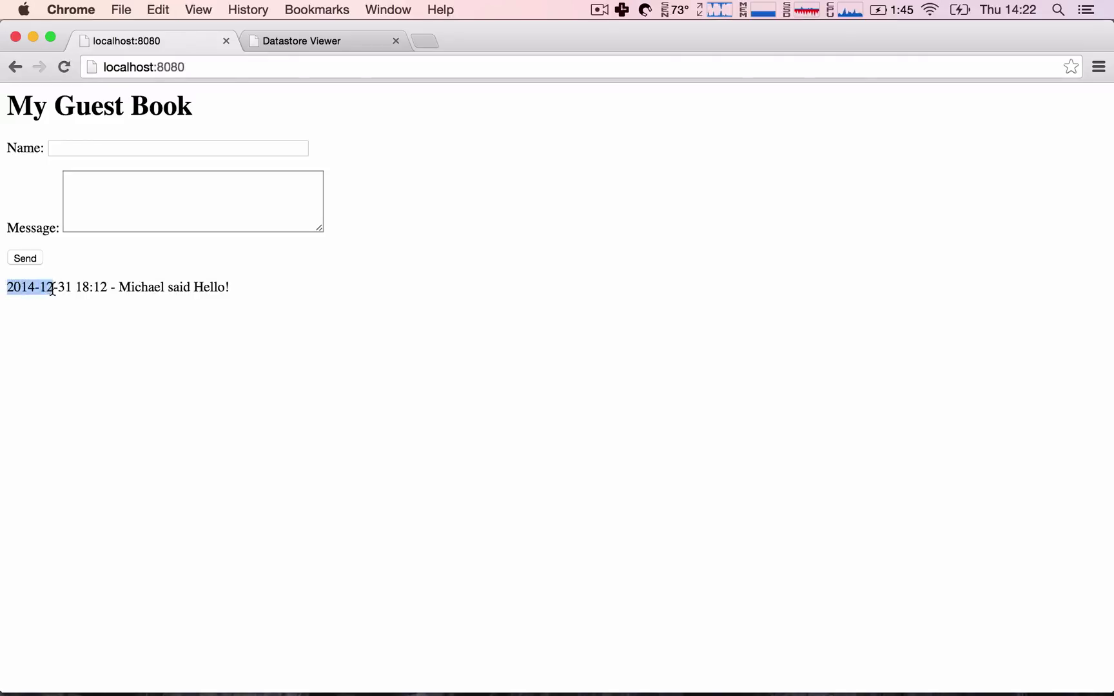
click(99, 289)
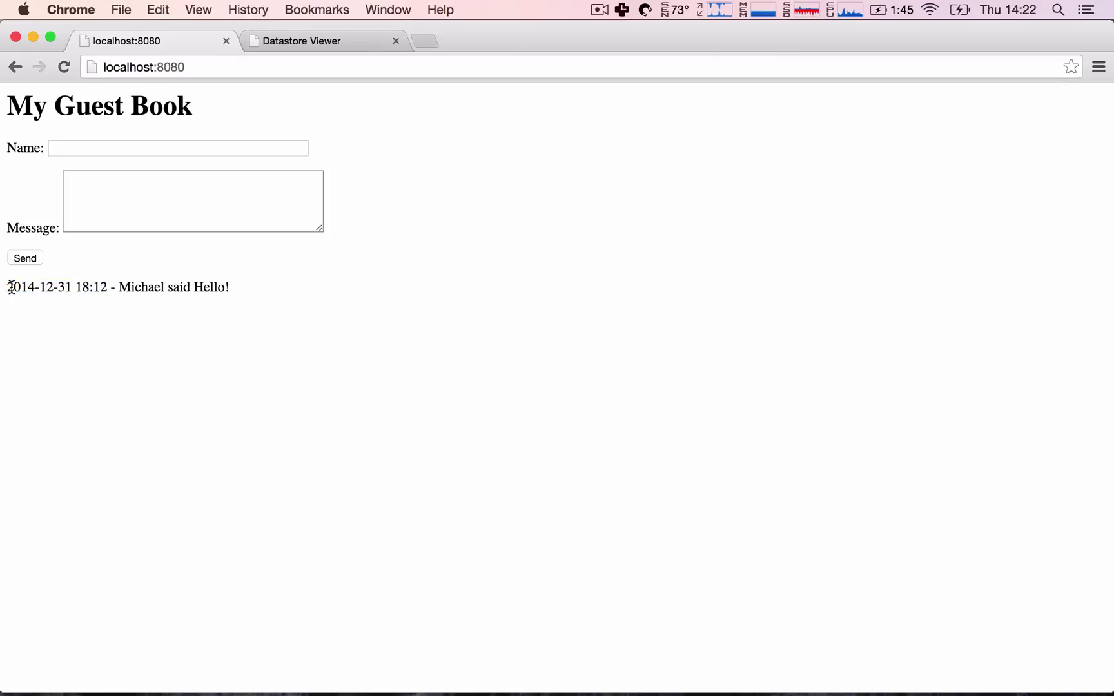
drag(8, 287, 41, 286)
click(39, 287)
drag(40, 286, 107, 286)
click(59, 286)
click(78, 286)
click(92, 286)
click(101, 311)
drag(94, 286, 40, 286)
click(44, 291)
drag(107, 287, 157, 287)
click(118, 289)
click(181, 290)
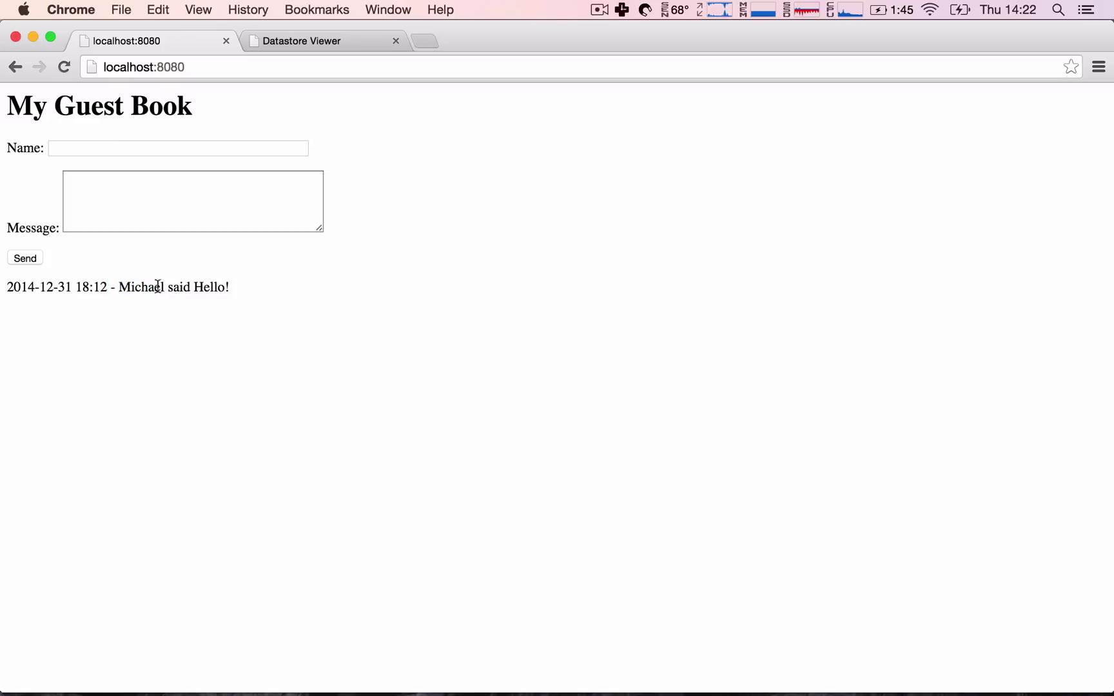